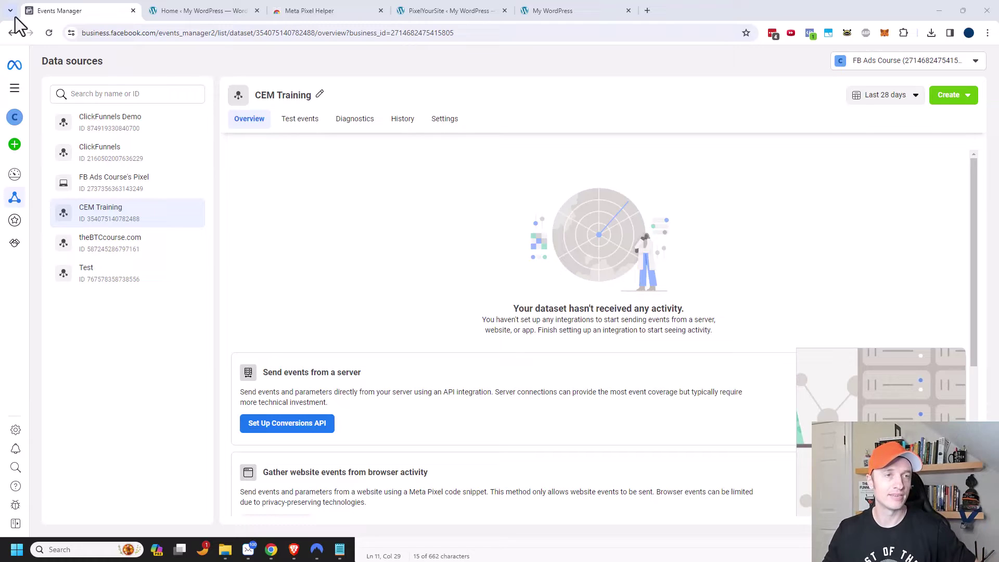
- Expand the Events Manager navigation panel to reach the CEM Training dataset
click(14, 88)
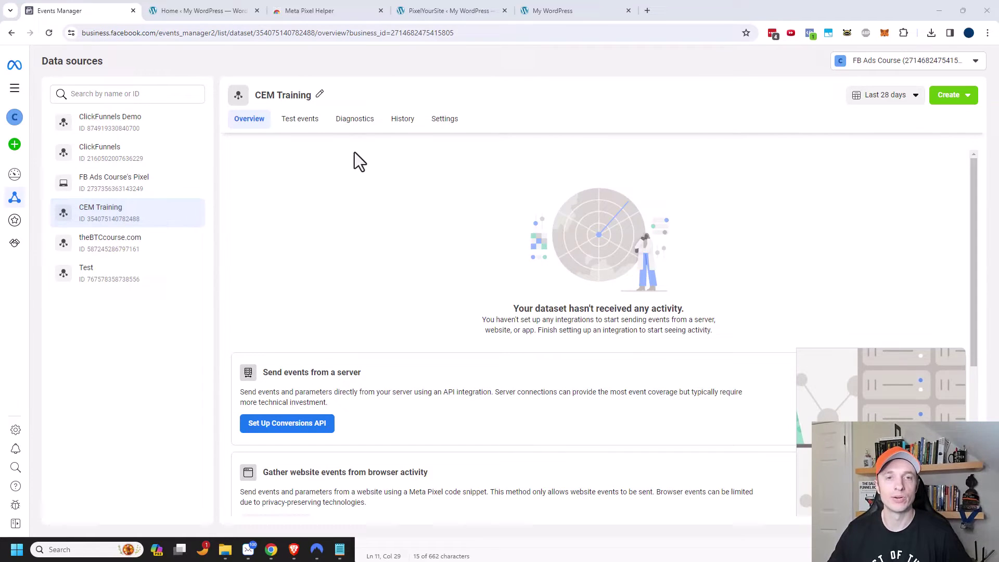
- Open the CEM Training dataset's settings and scroll down to Event setup
click(444, 124)
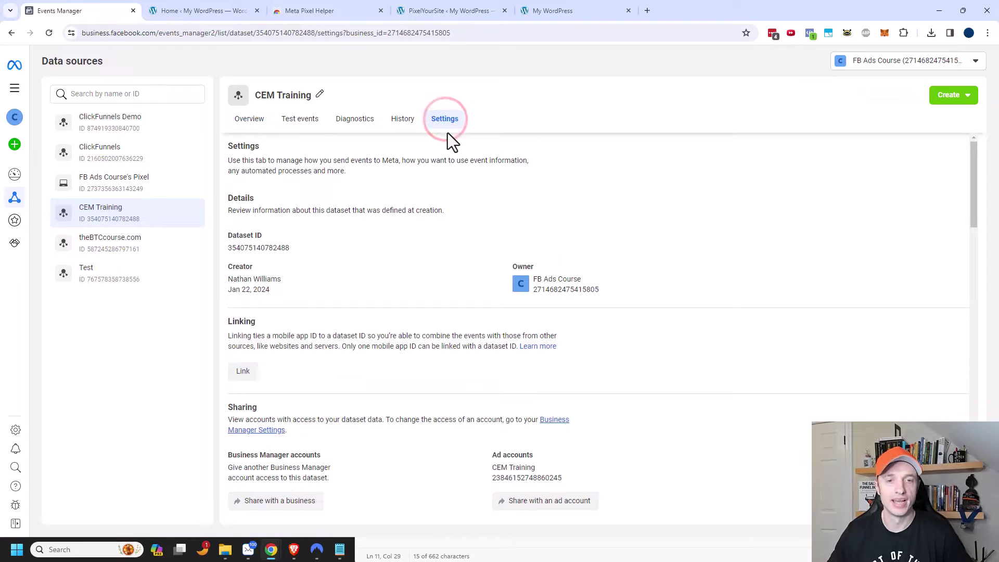
scroll(451, 147, down, 1)
scroll(451, 148, down, 7)
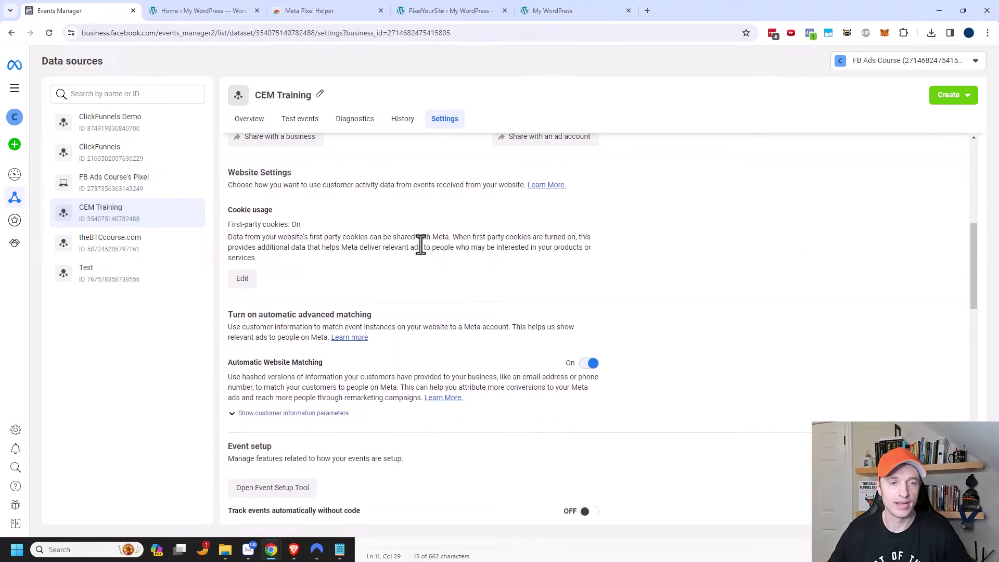
scroll(407, 255, down, 3)
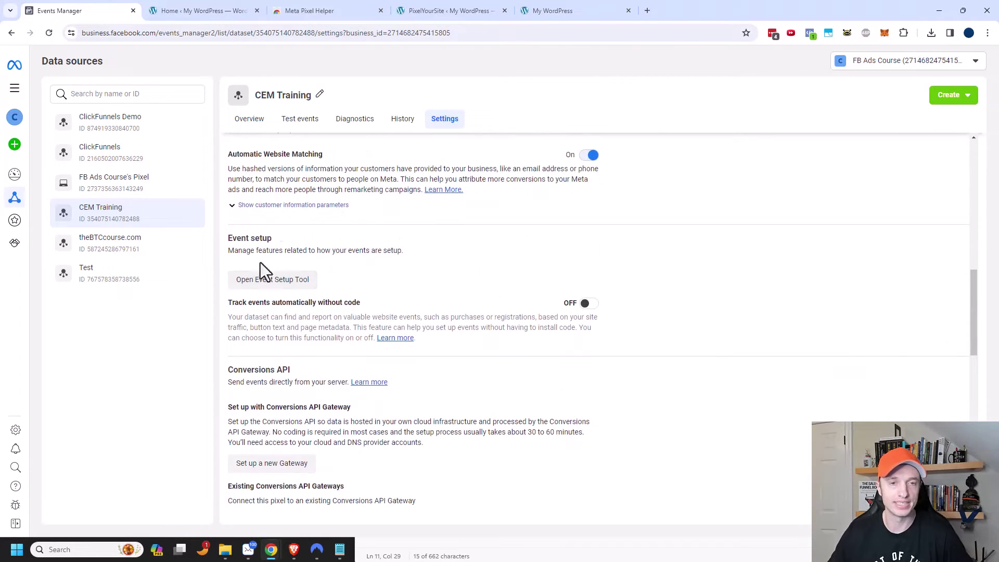
- Launch the no-code Event Setup Tool on crazyeye.marketing in a new tab
click(285, 292)
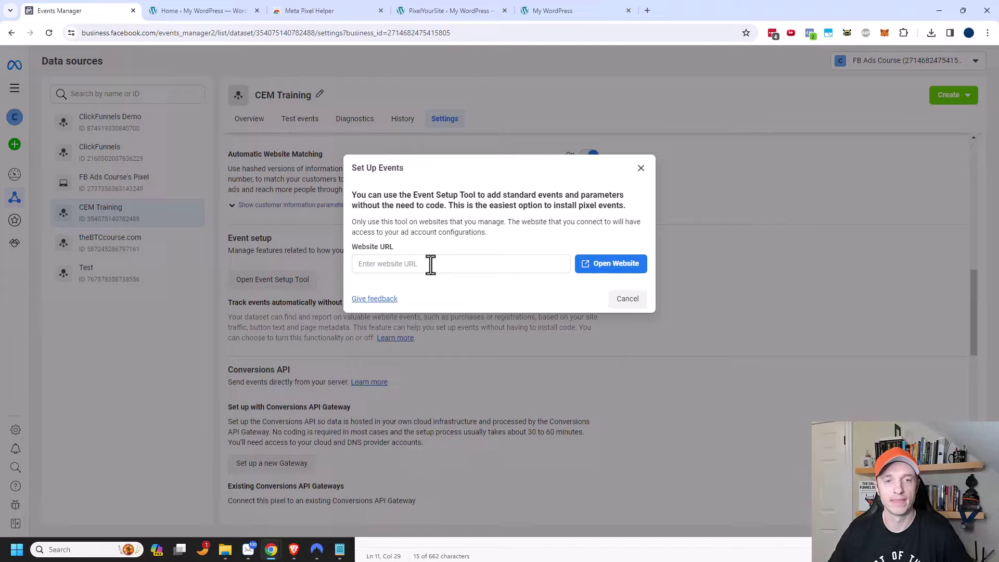
click(431, 264)
text(c)
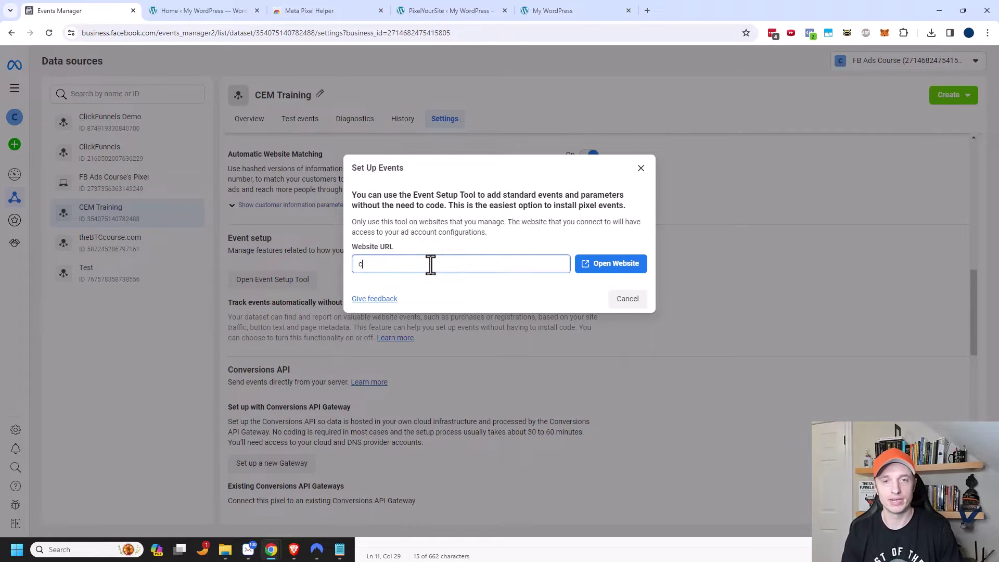
key(Down)
key(Return)
click(617, 267)
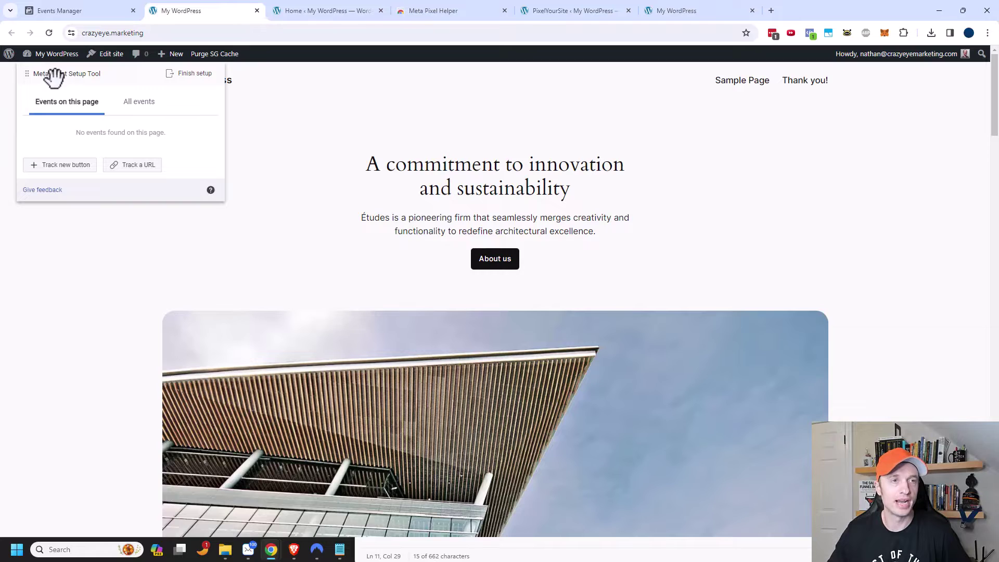
- Reposition the setup panel, check All events, and return to Events on this page
drag(54, 77, 23, 78)
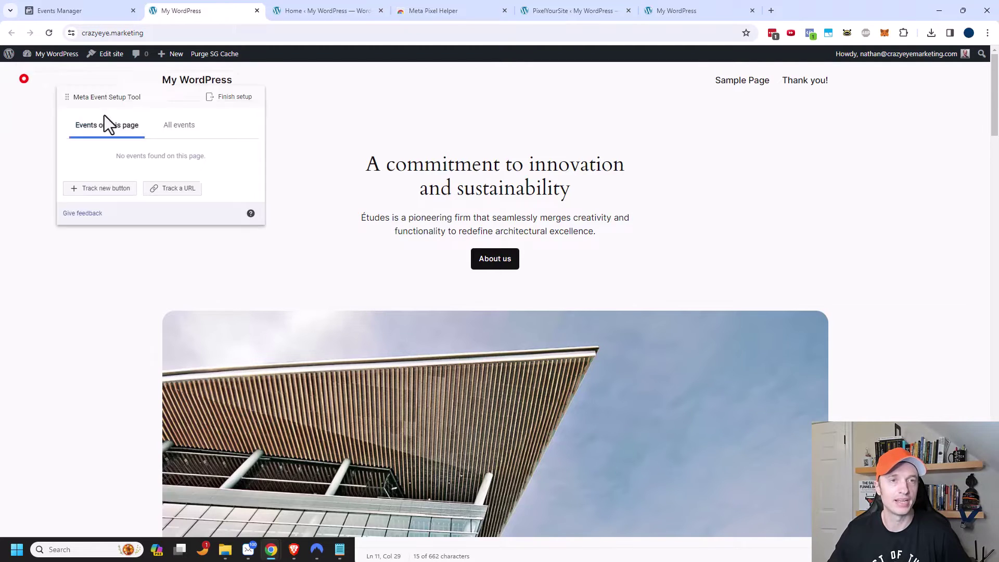
drag(106, 125, 110, 104)
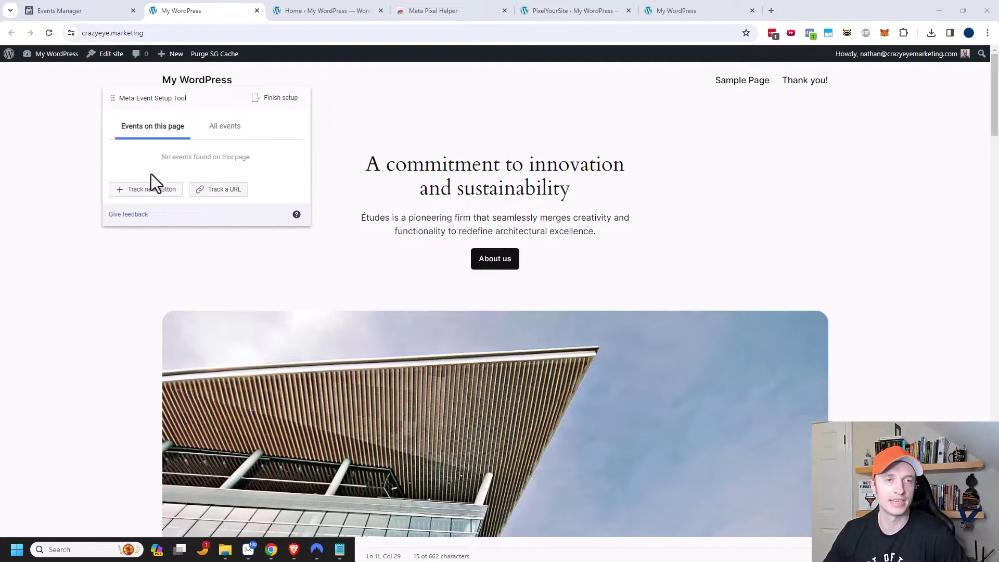
click(226, 129)
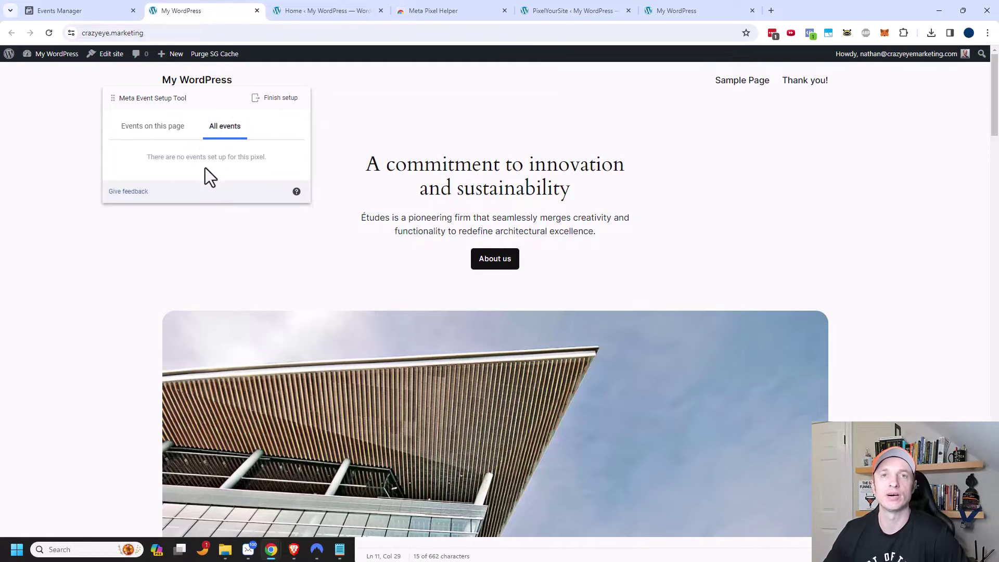
click(155, 126)
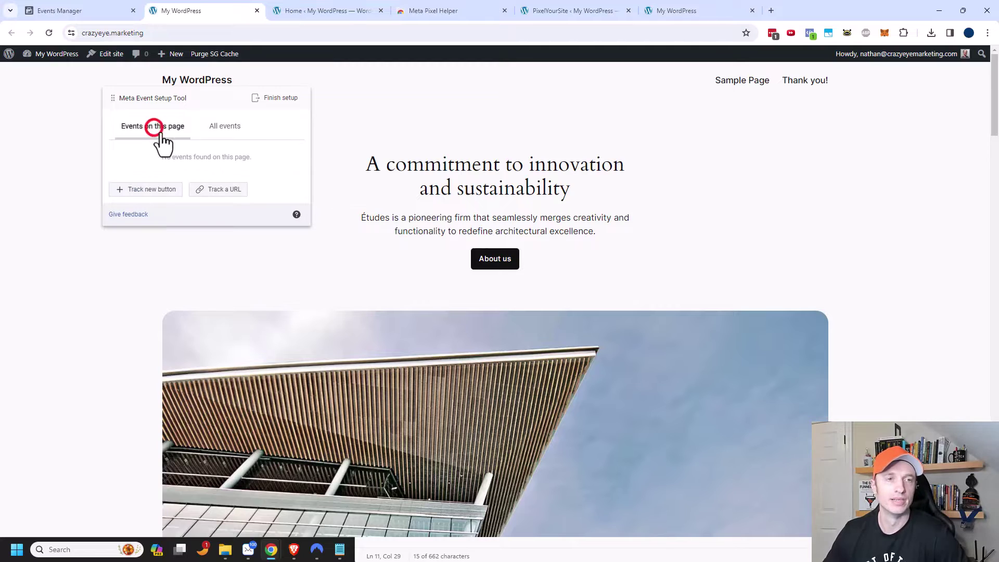
- Nudge the setup panel up-left and scroll the homepage to the Join 900+ subscribers section
drag(170, 97, 133, 86)
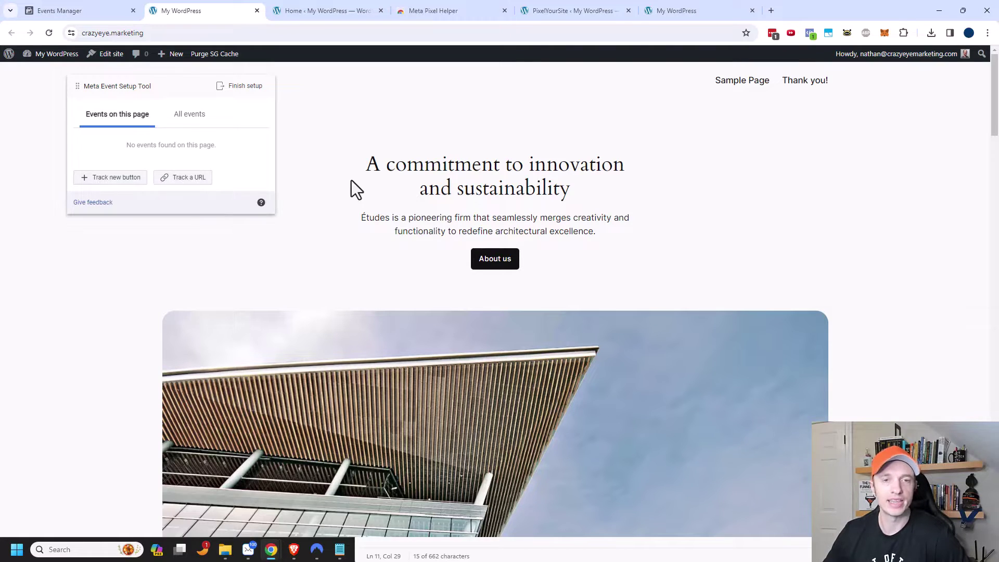
scroll(439, 272, down, 9)
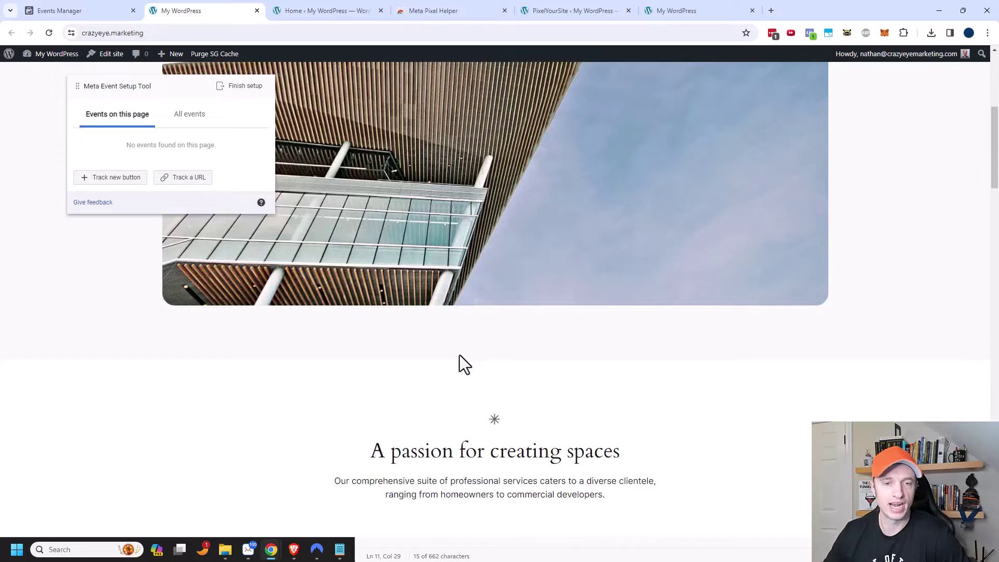
scroll(412, 409, up, 7)
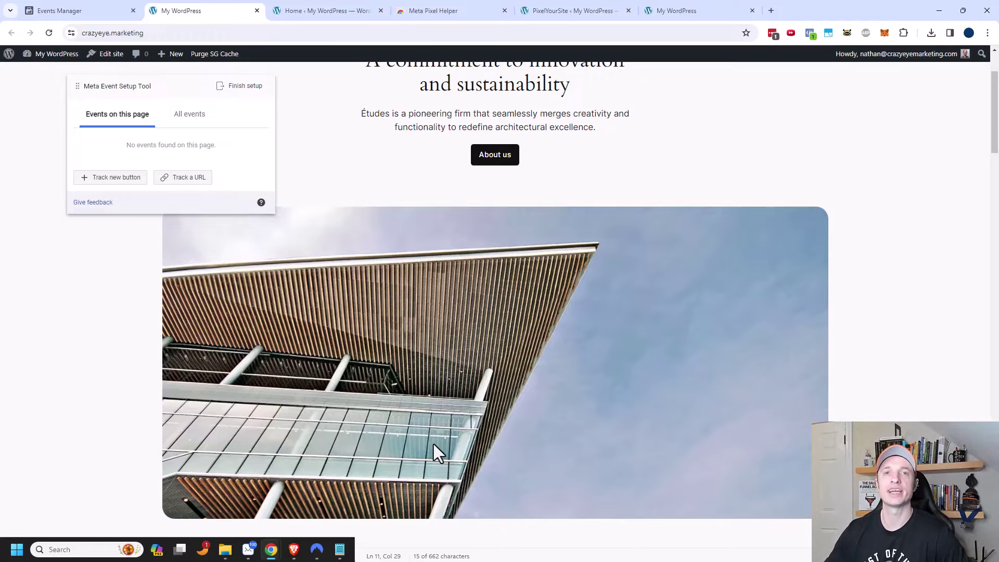
scroll(432, 447, up, 1)
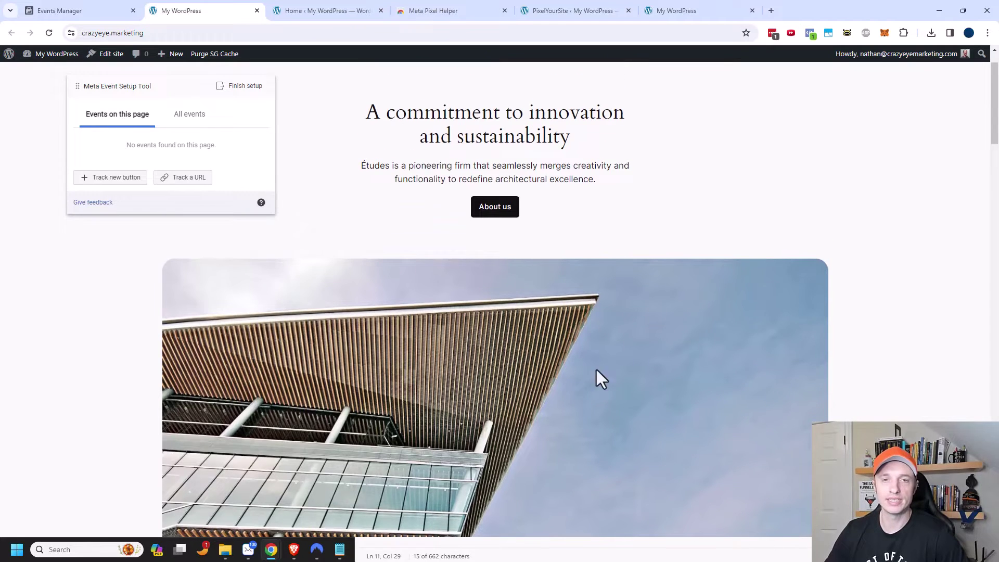
scroll(458, 337, down, 15)
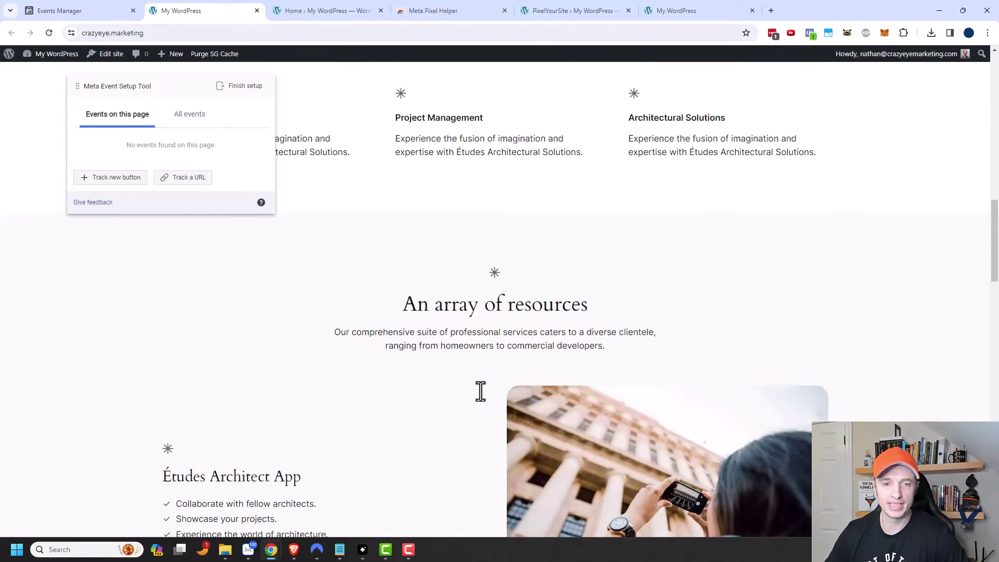
scroll(481, 391, down, 20)
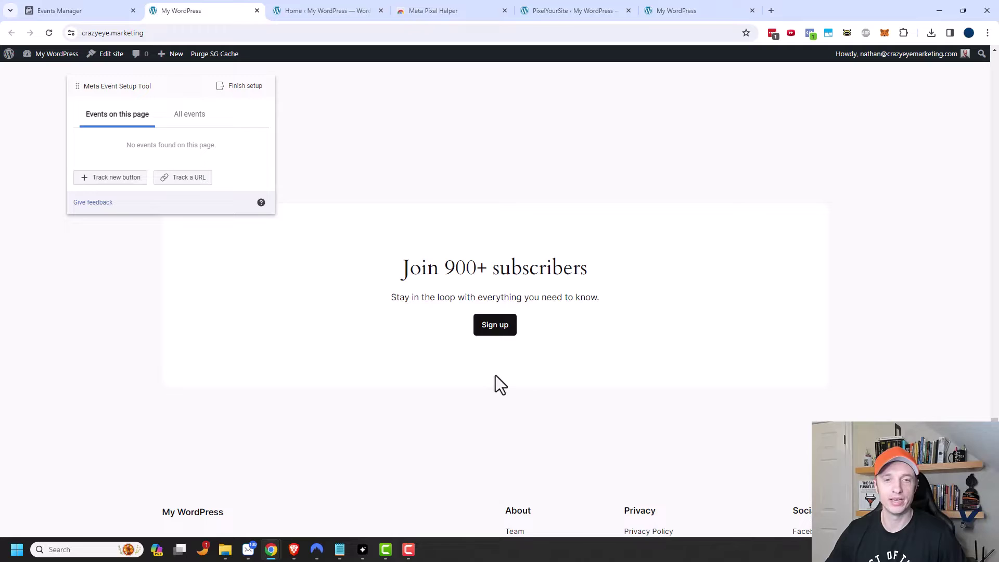
- Pick the Sign up button as a new tracked event and browse the event types
click(107, 180)
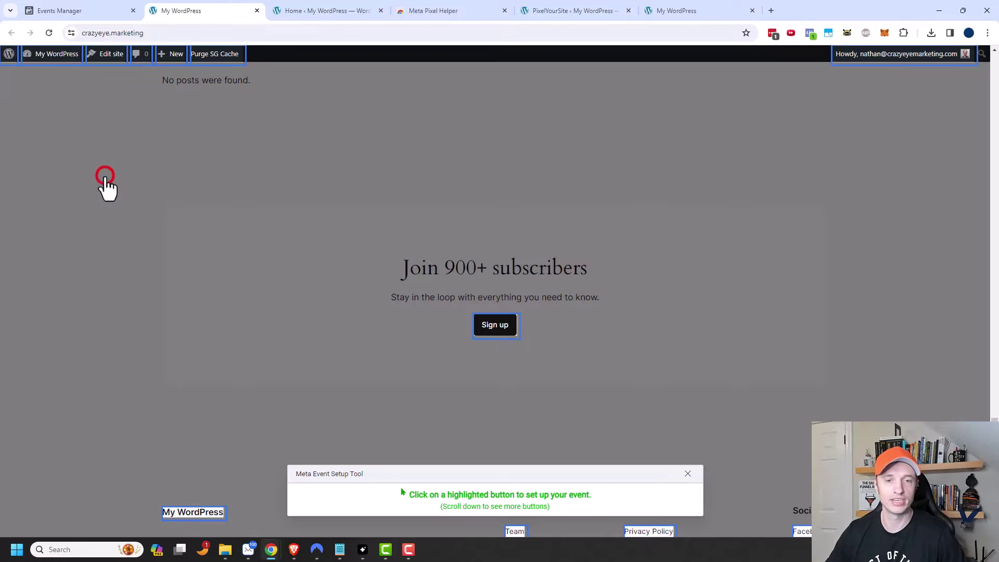
click(492, 333)
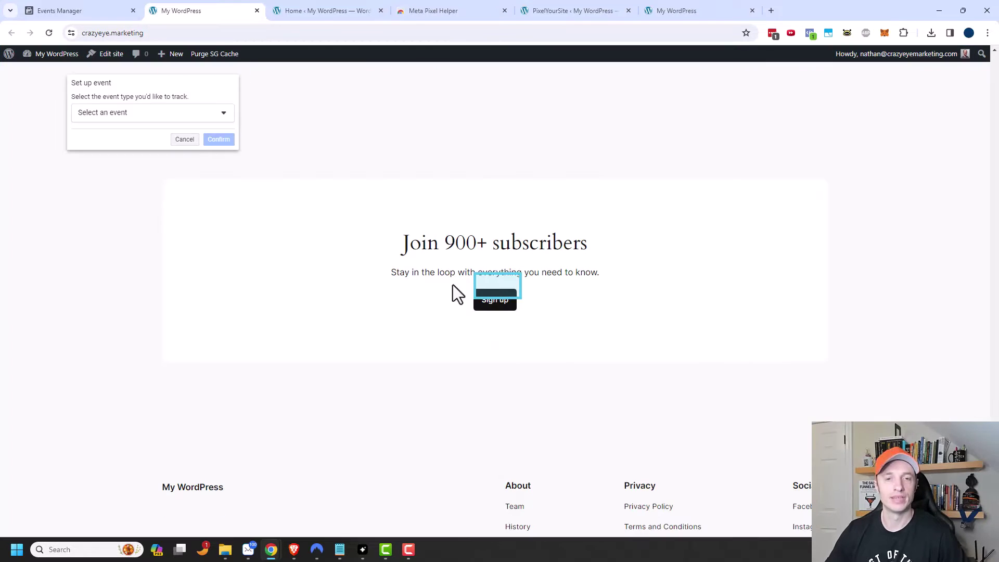
click(196, 118)
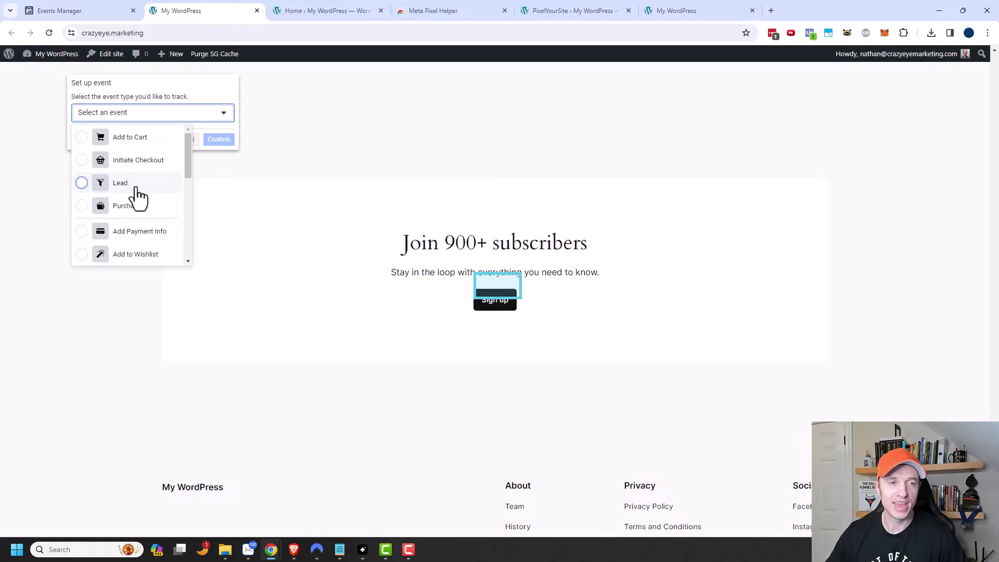
scroll(138, 195, down, 1)
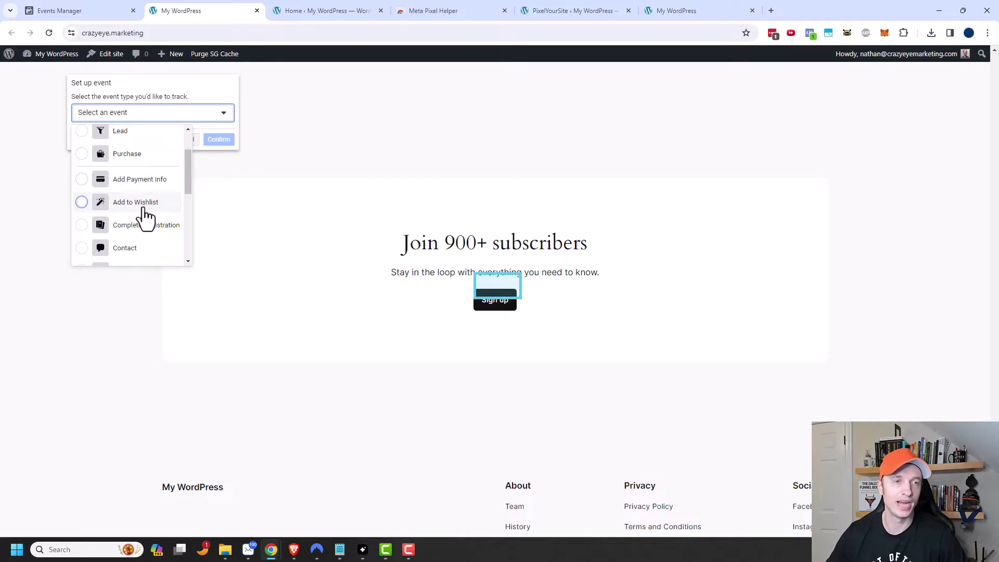
scroll(151, 211, down, 1)
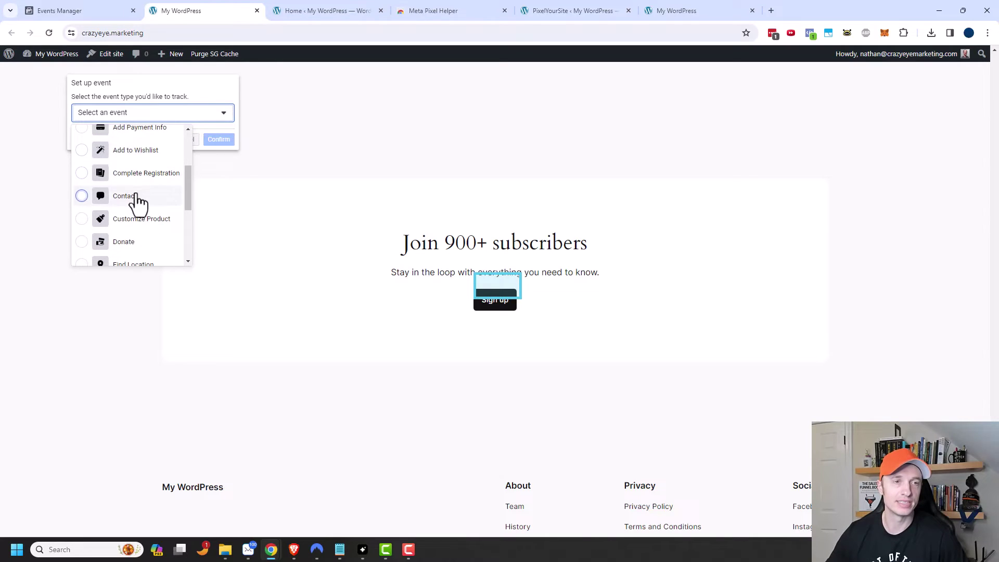
scroll(149, 223, down, 1)
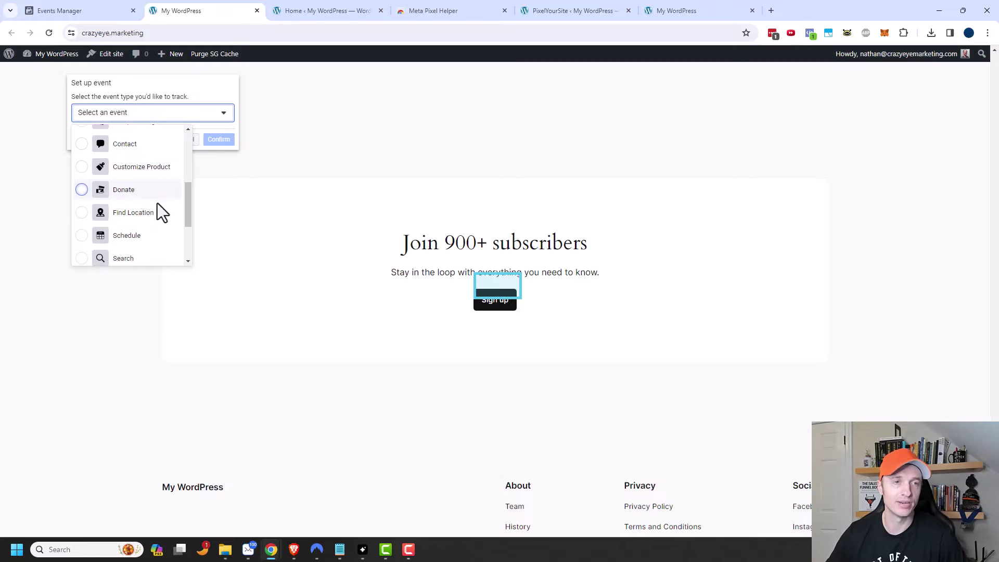
scroll(151, 213, down, 1)
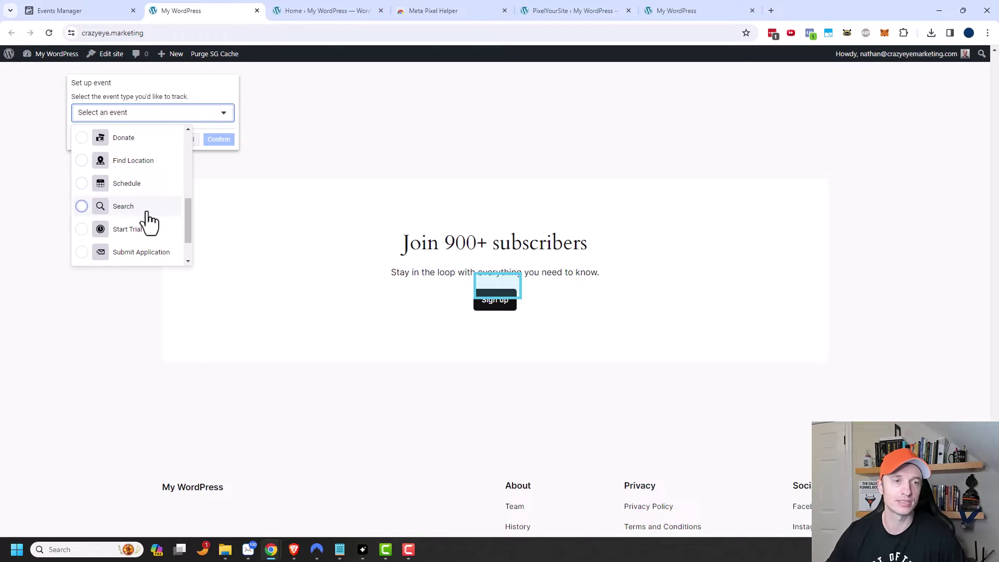
scroll(150, 221, down, 1)
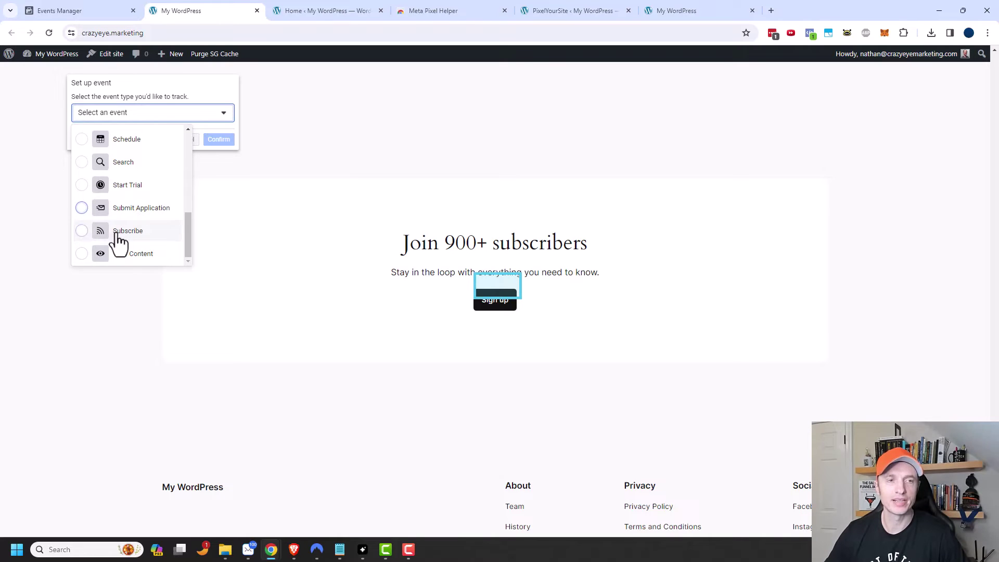
- Set the Sign up button's event to View Content with 'Don't include value' and confirm
click(145, 255)
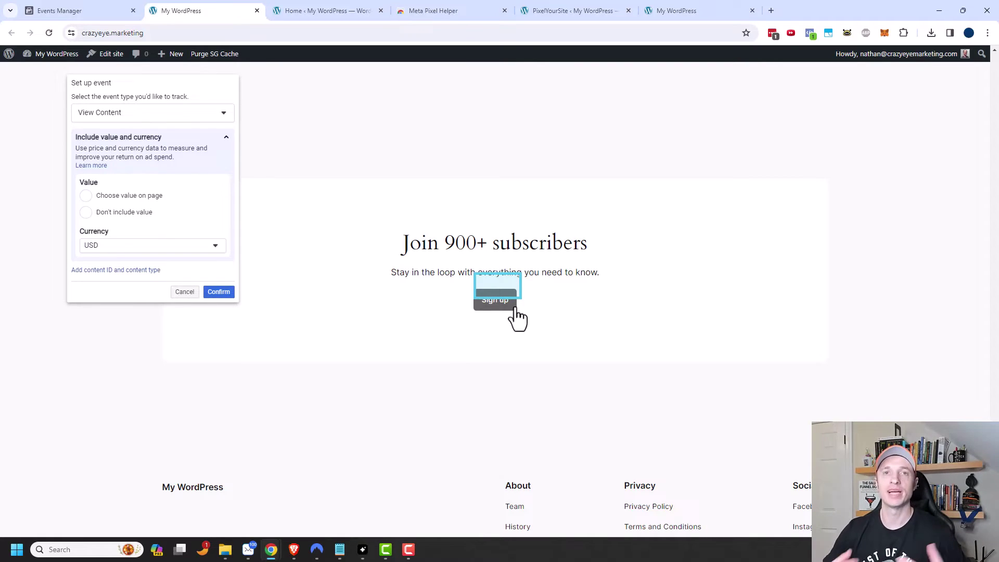
scroll(729, 118, down, 1)
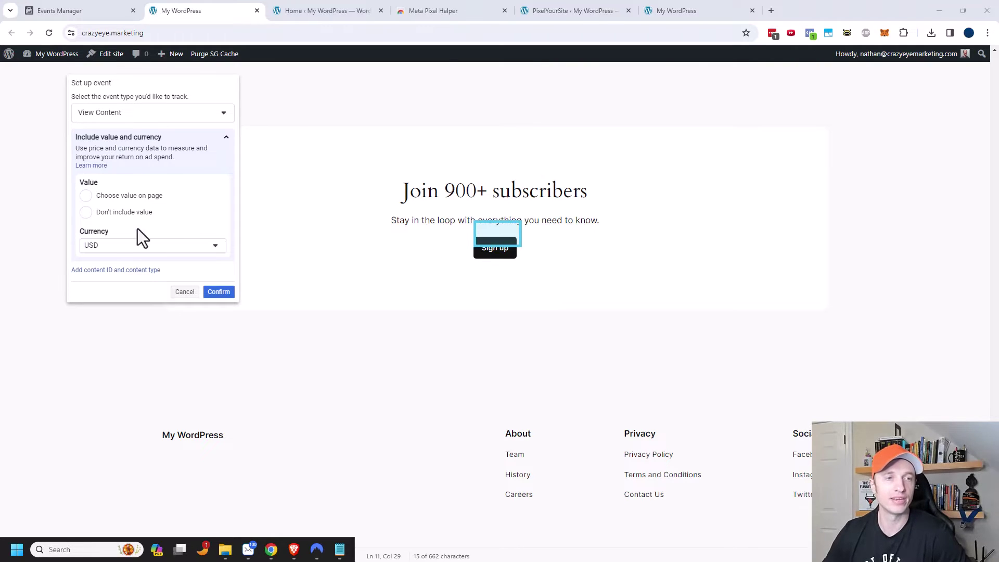
click(86, 197)
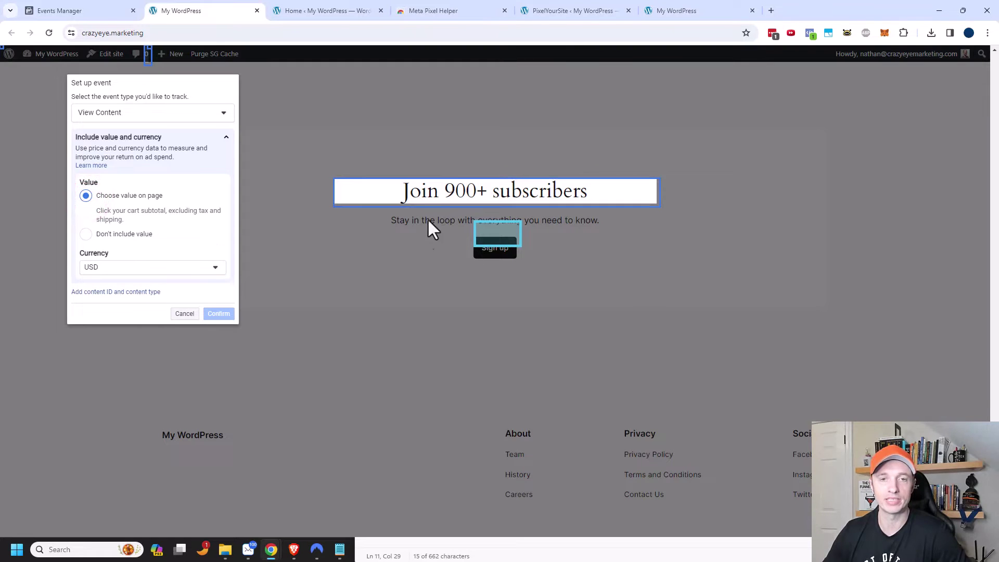
scroll(469, 271, up, 15)
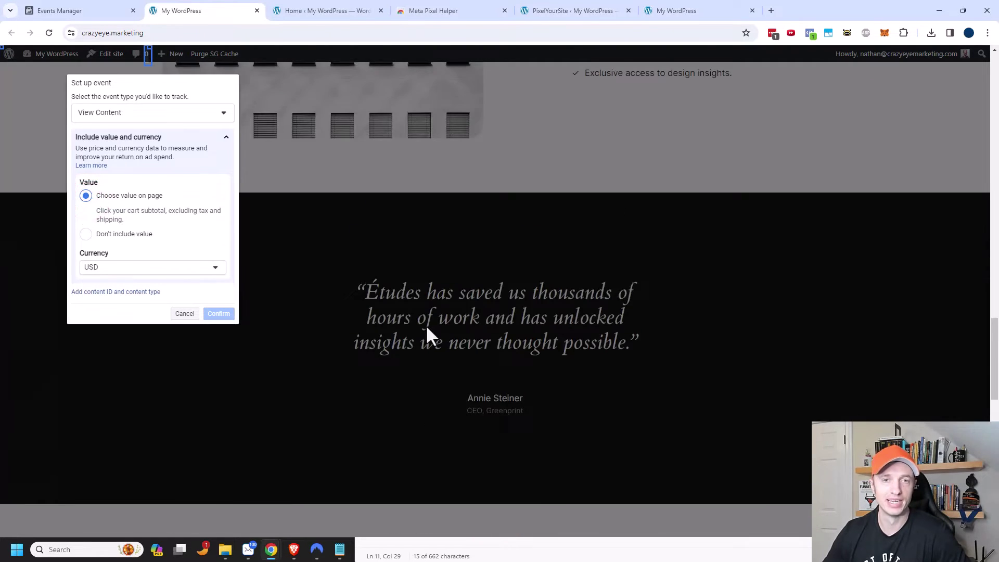
scroll(437, 341, up, 10)
scroll(439, 345, down, 20)
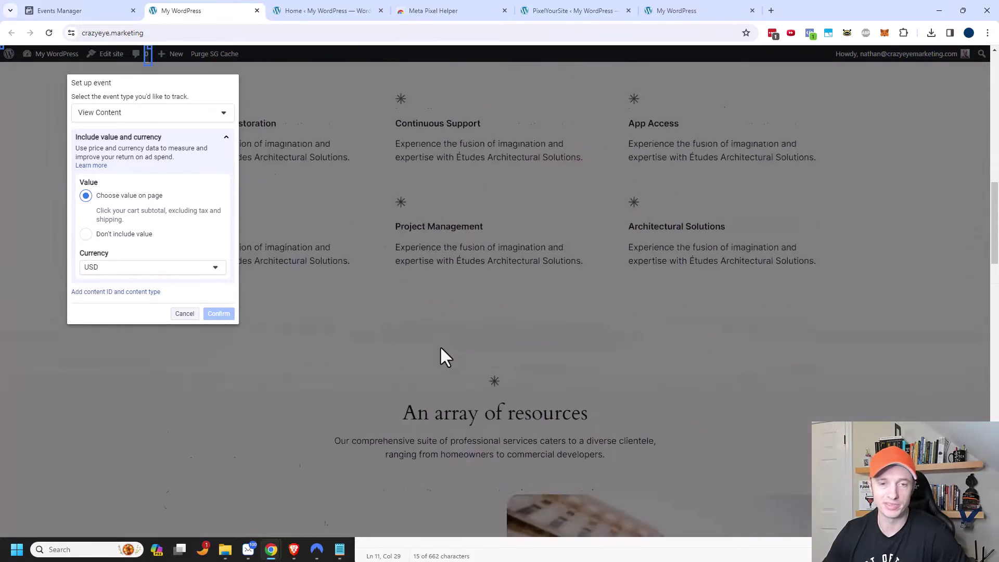
scroll(444, 349, down, 10)
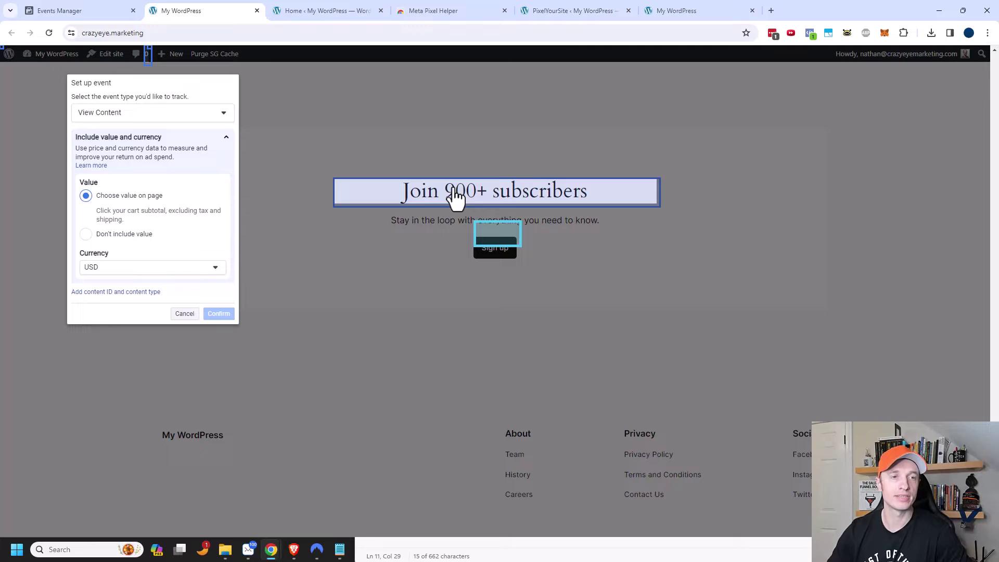
click(132, 237)
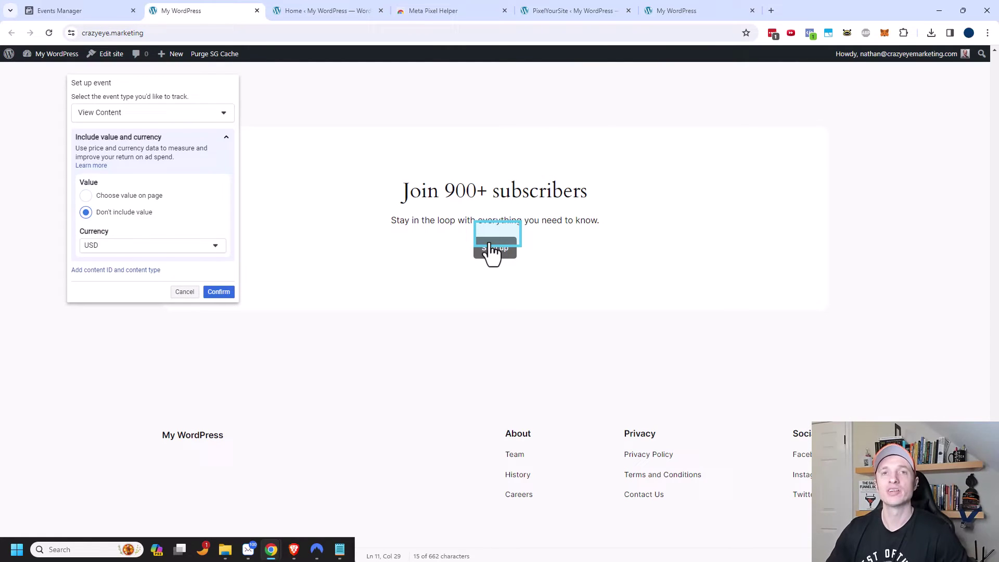
click(219, 291)
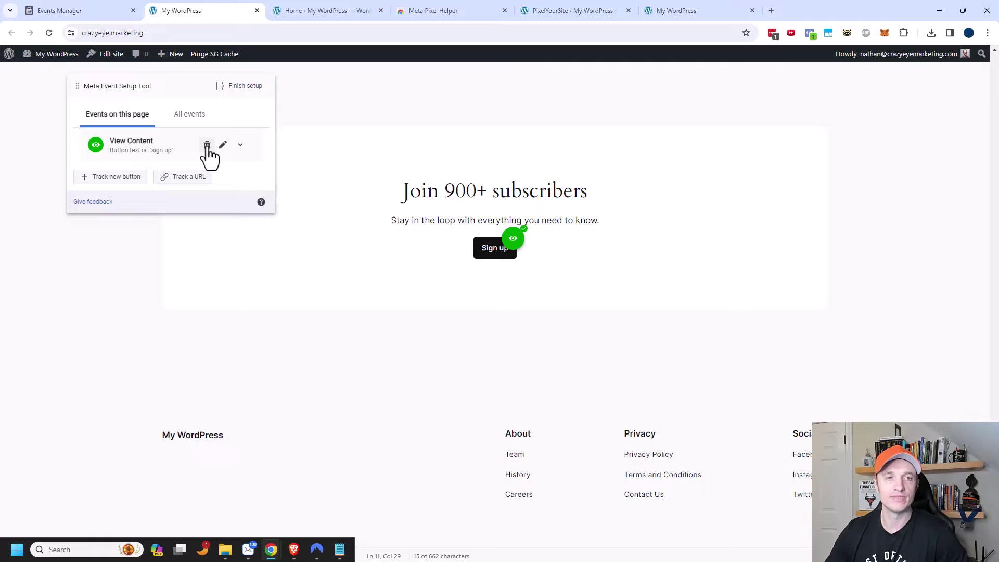
- Edit the View Content event to 'Don't include value' and save it again
click(223, 144)
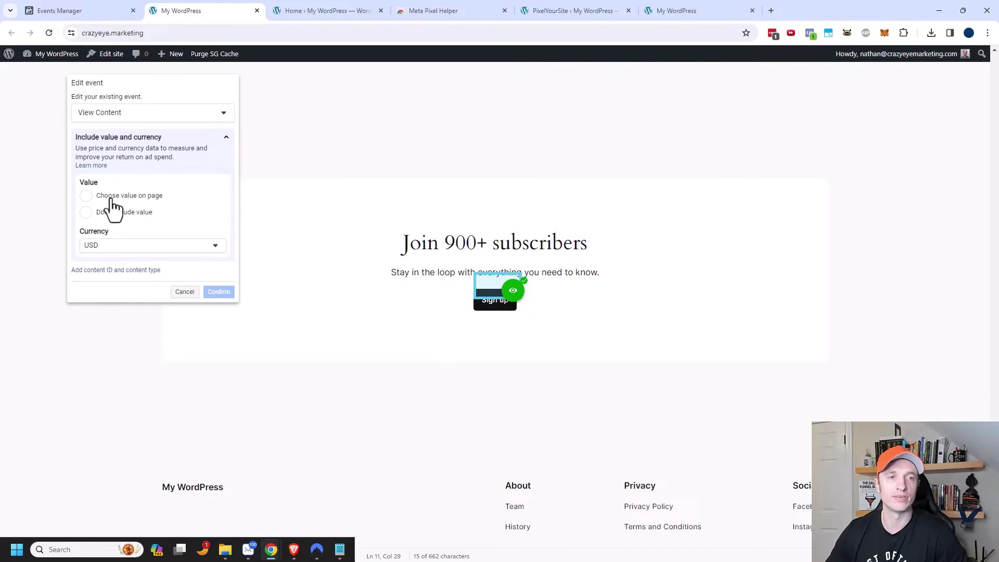
click(146, 211)
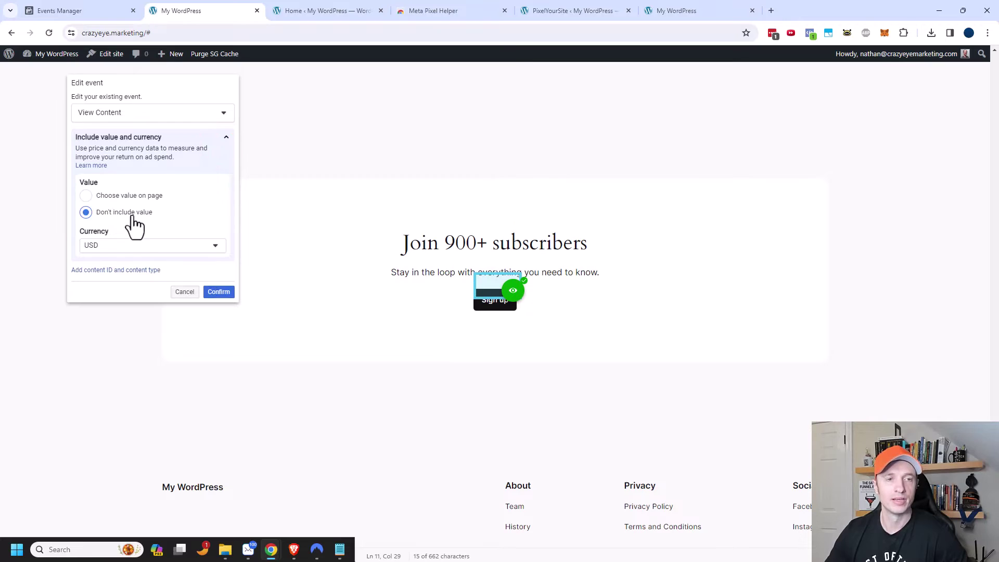
click(219, 293)
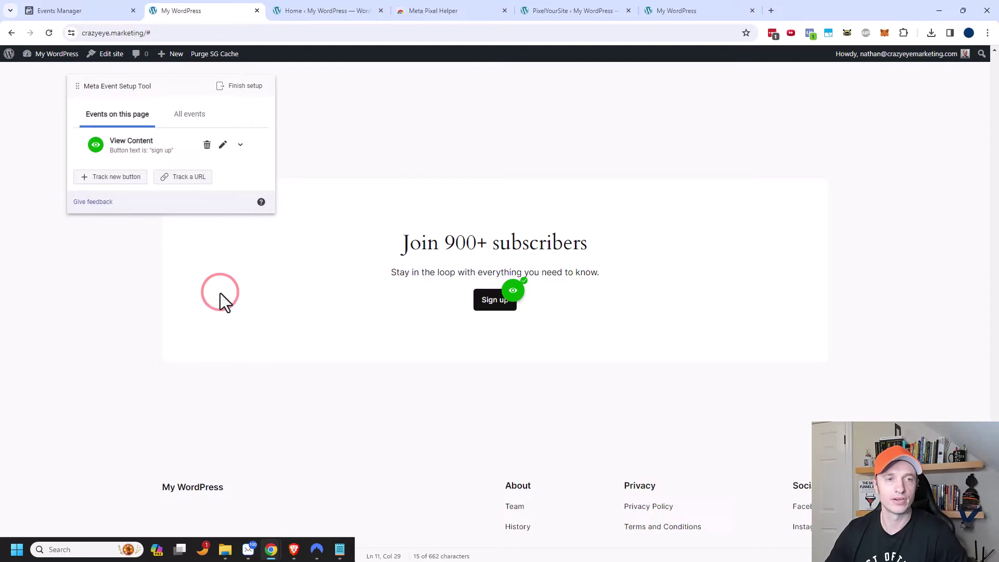
- Expand and collapse the View Content event's trigger details
click(240, 146)
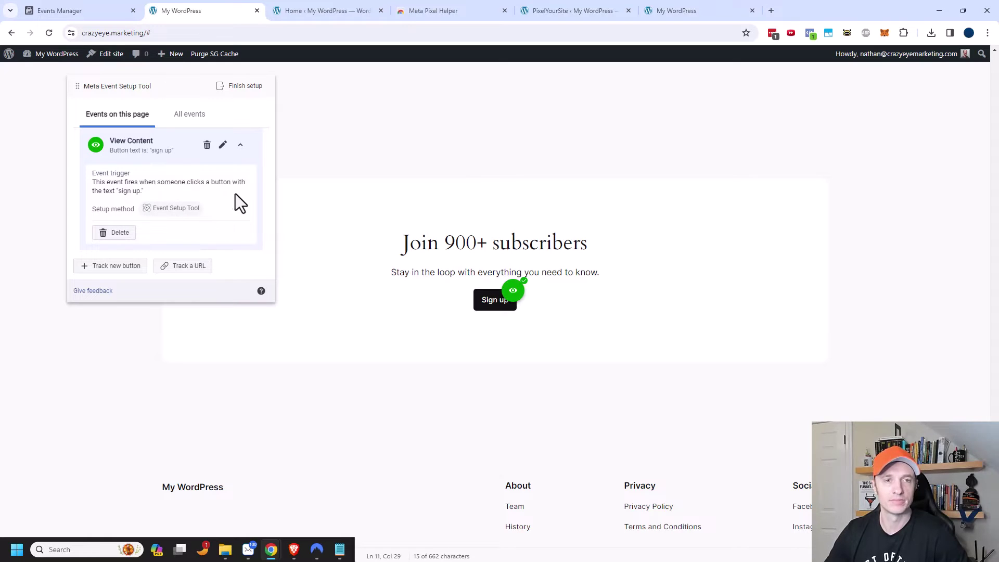
click(241, 149)
scroll(367, 320, down, 3)
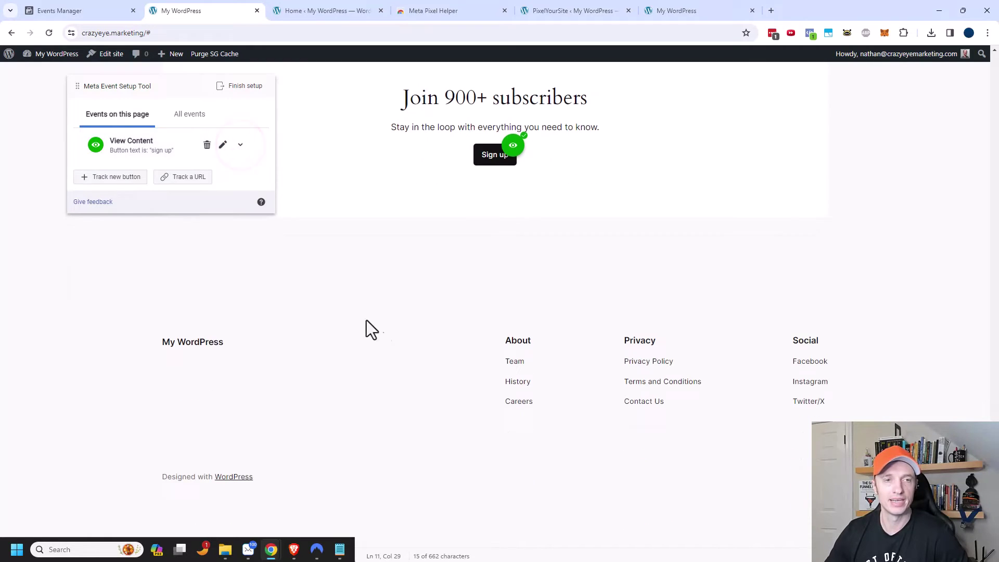
- Add a Contact event triggered by the About us button and confirm it
click(119, 180)
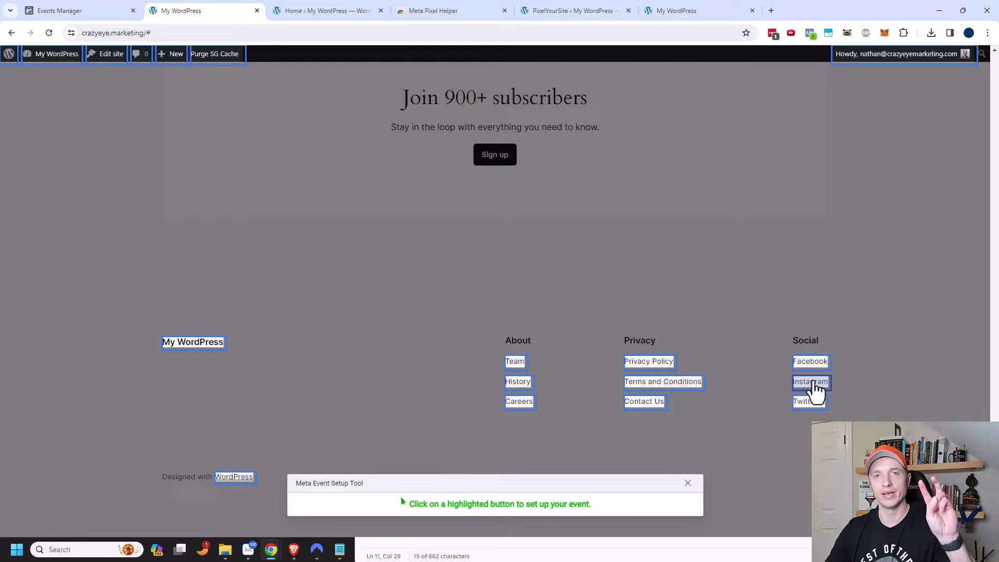
scroll(697, 386, up, 13)
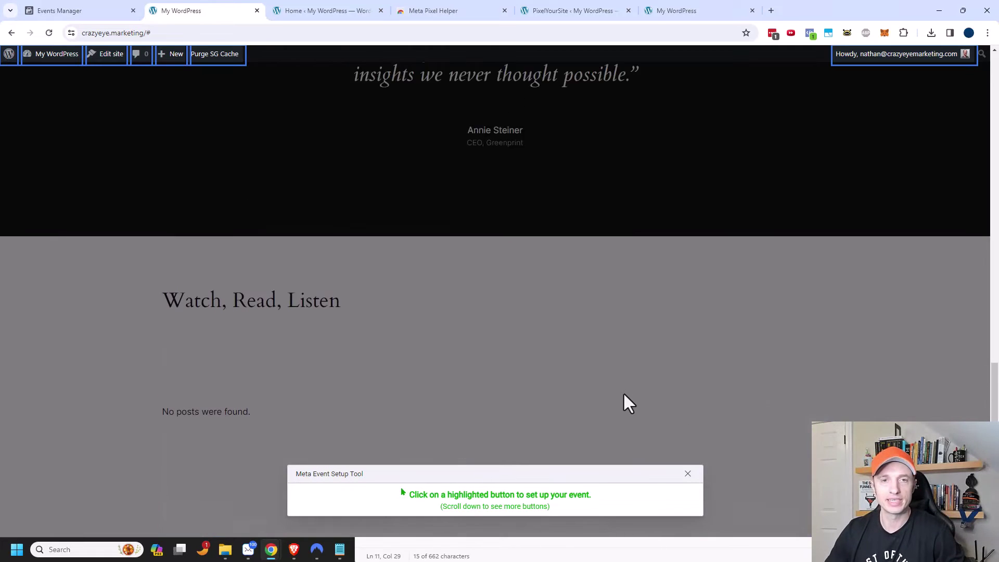
scroll(625, 394, up, 12)
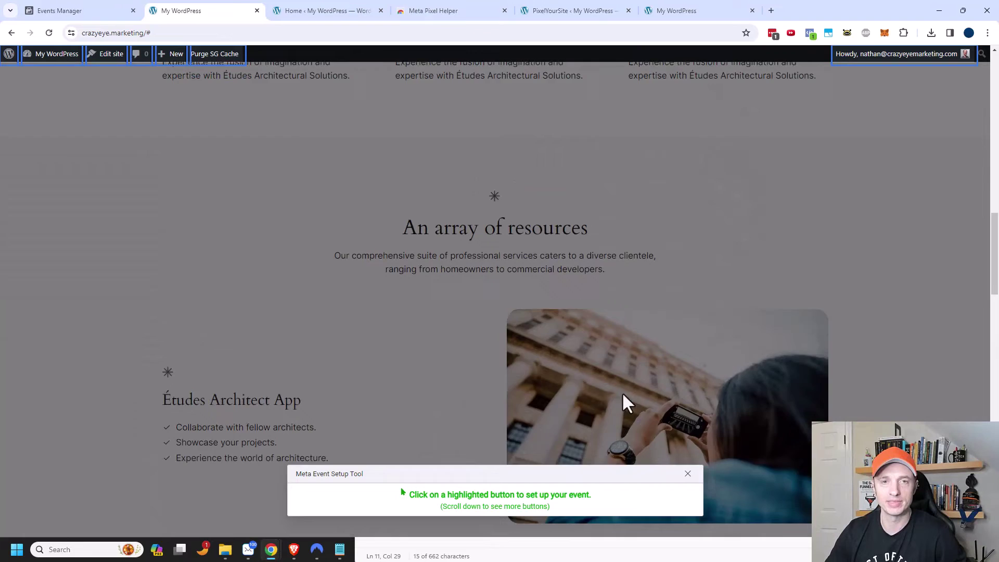
scroll(623, 392, up, 12)
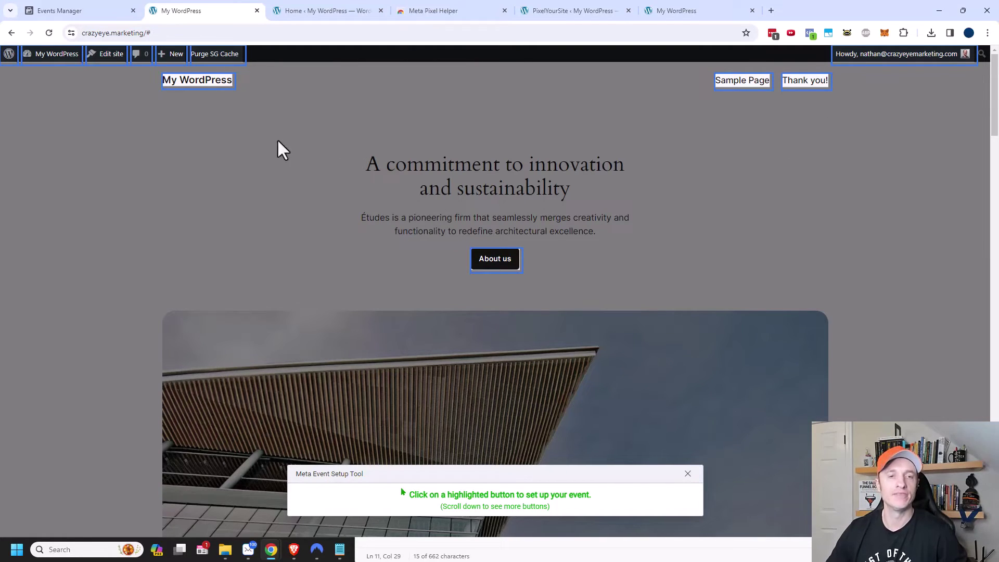
click(495, 268)
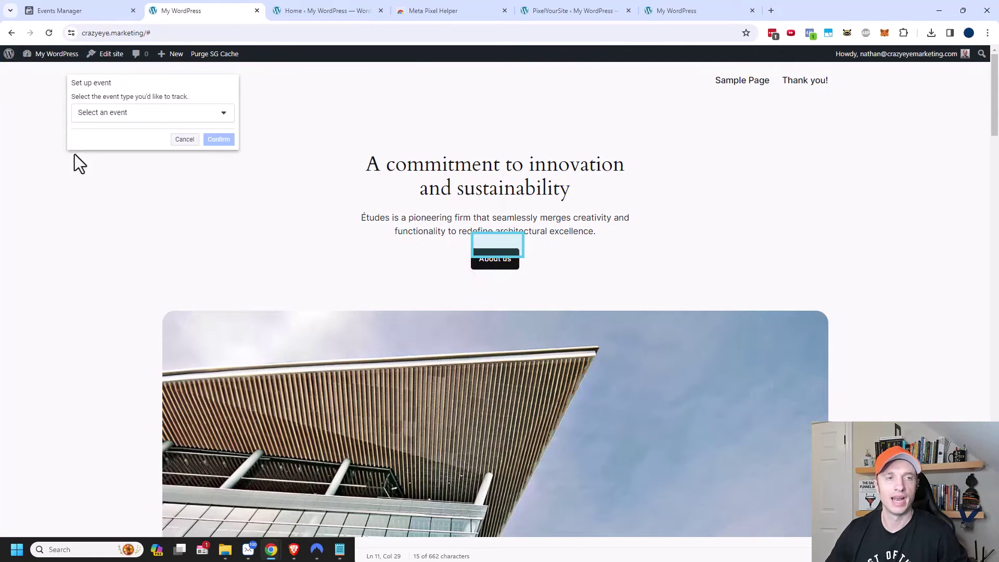
click(130, 117)
scroll(134, 156, down, 3)
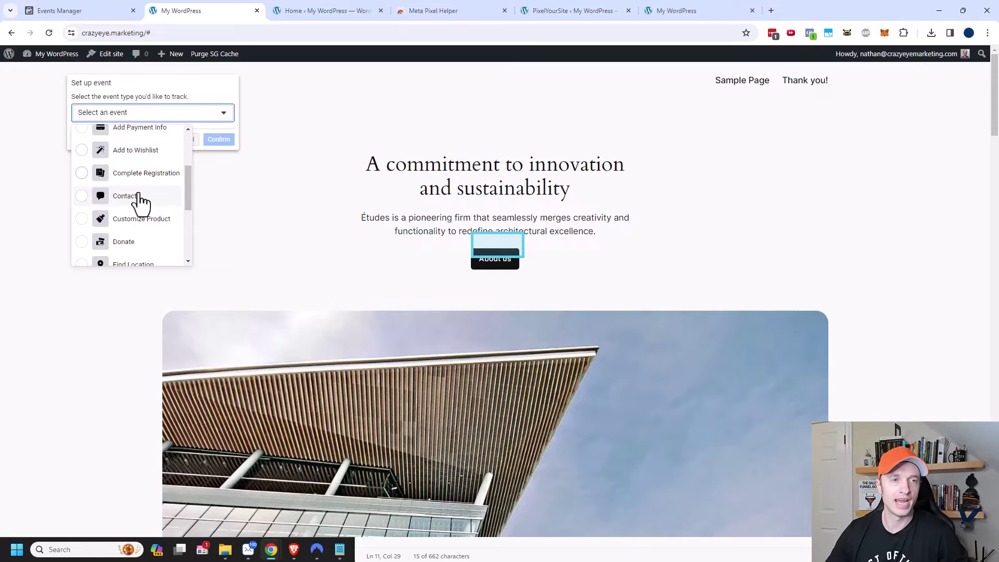
click(125, 196)
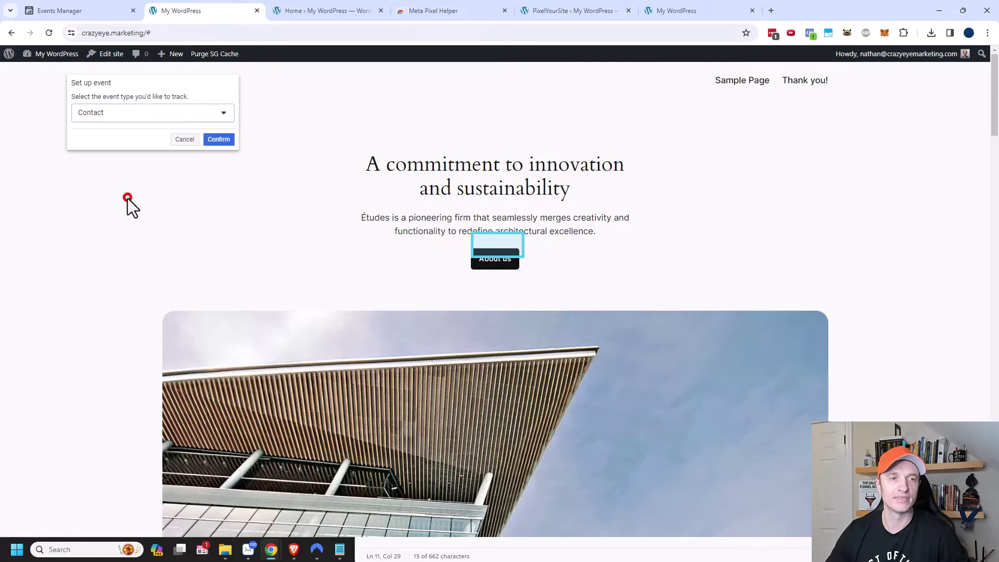
click(219, 139)
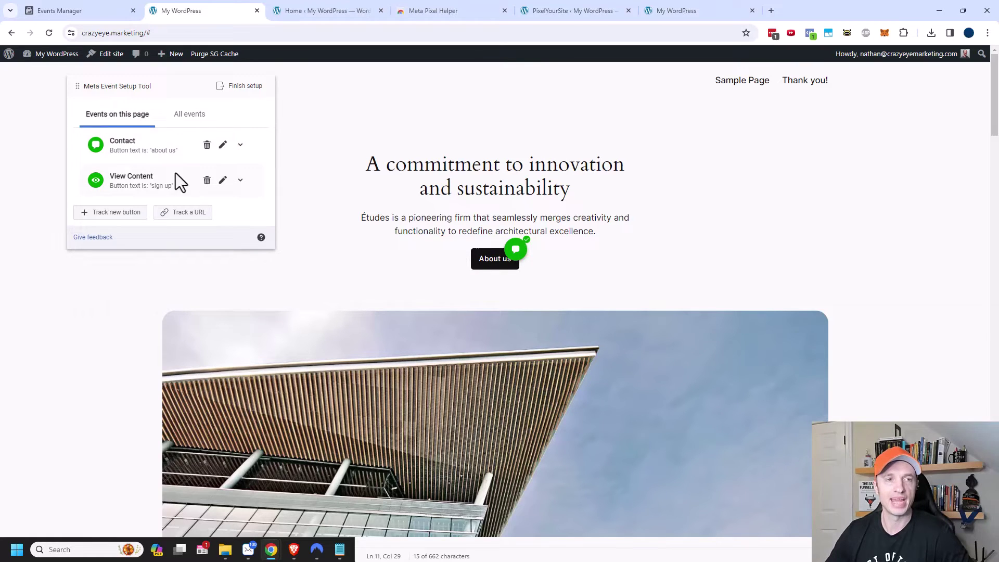
- Review All events, return to this page's events, then open and browse the Thank you! page
click(188, 116)
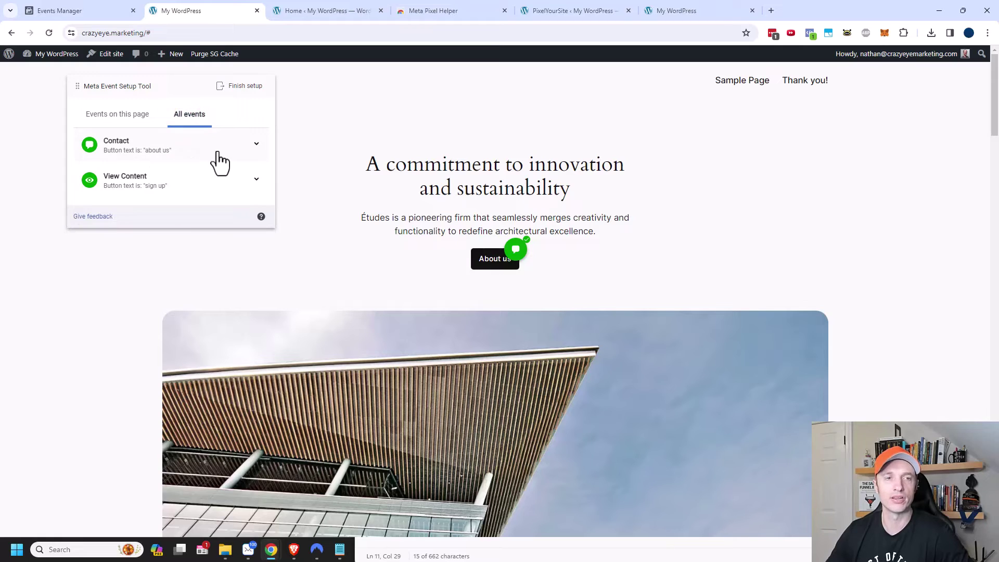
click(131, 124)
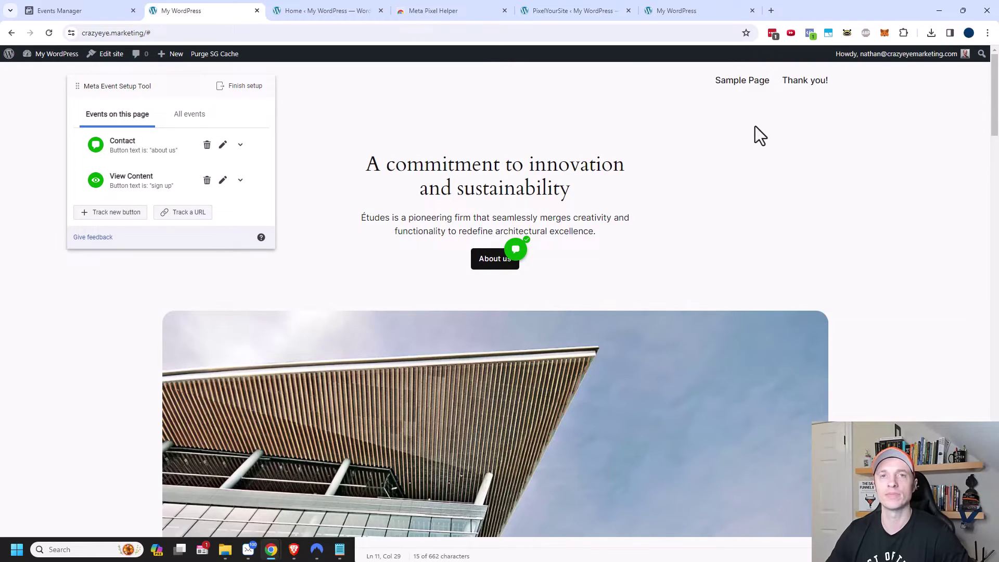
click(814, 81)
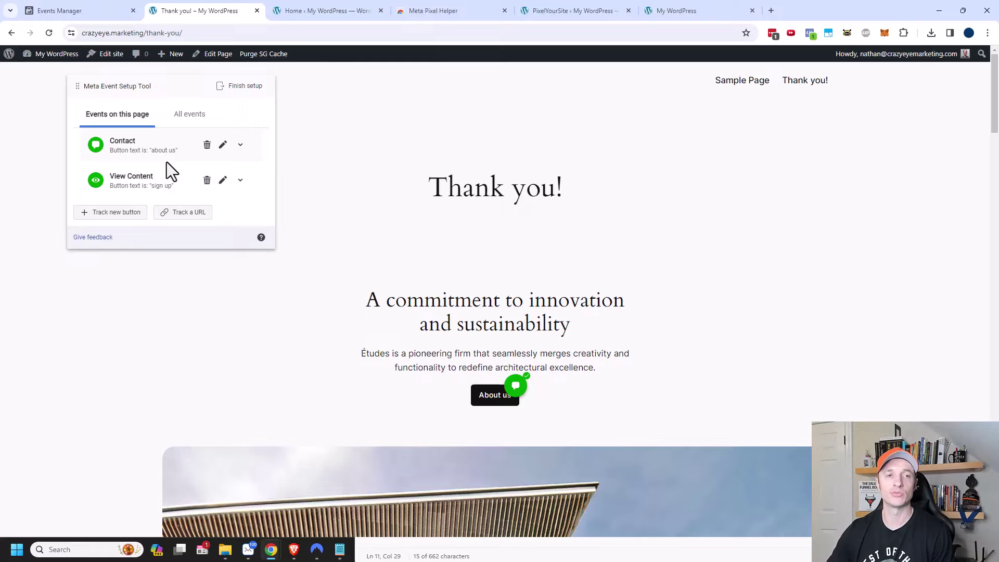
scroll(495, 325, down, 1)
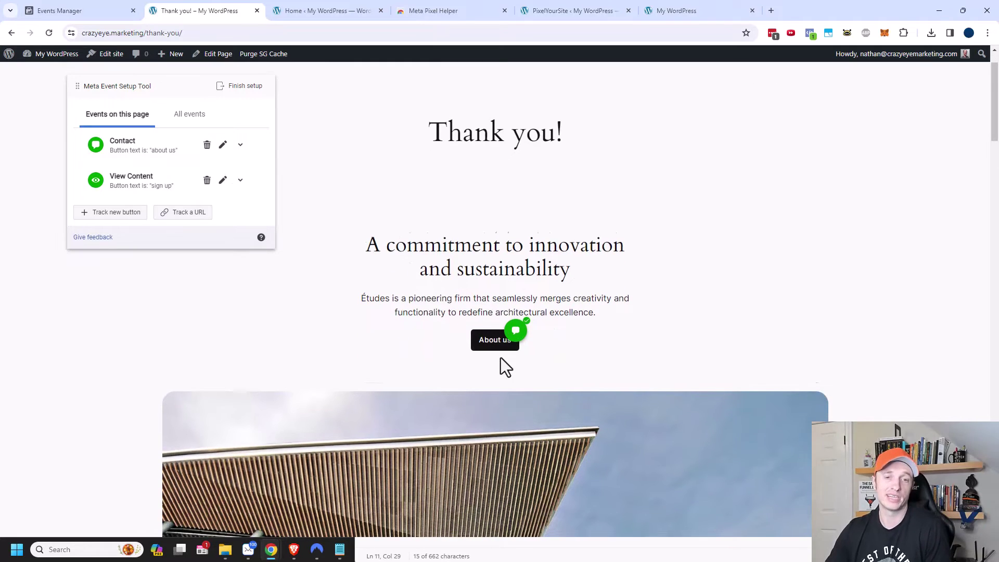
scroll(501, 358, down, 3)
scroll(501, 359, down, 10)
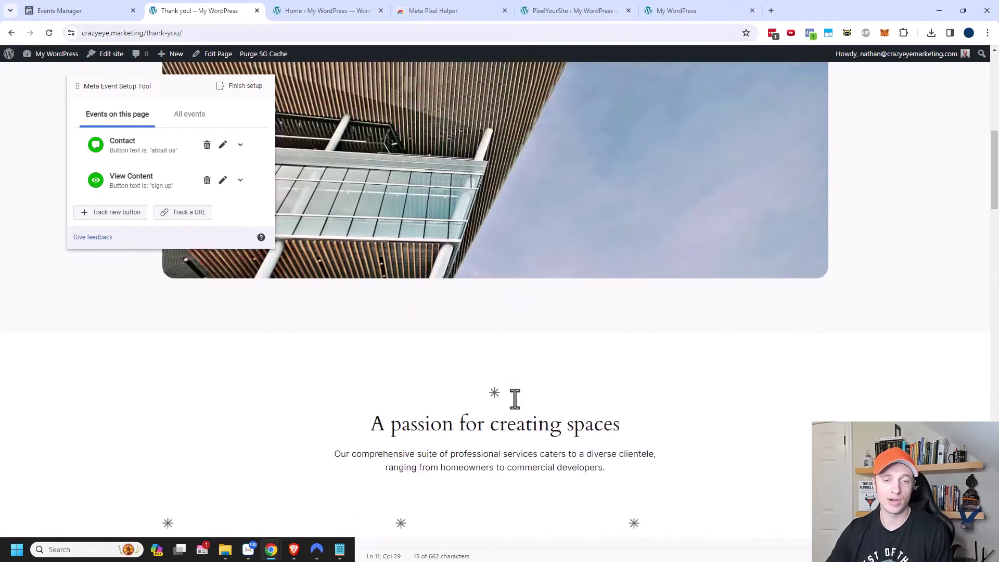
scroll(512, 402, down, 12)
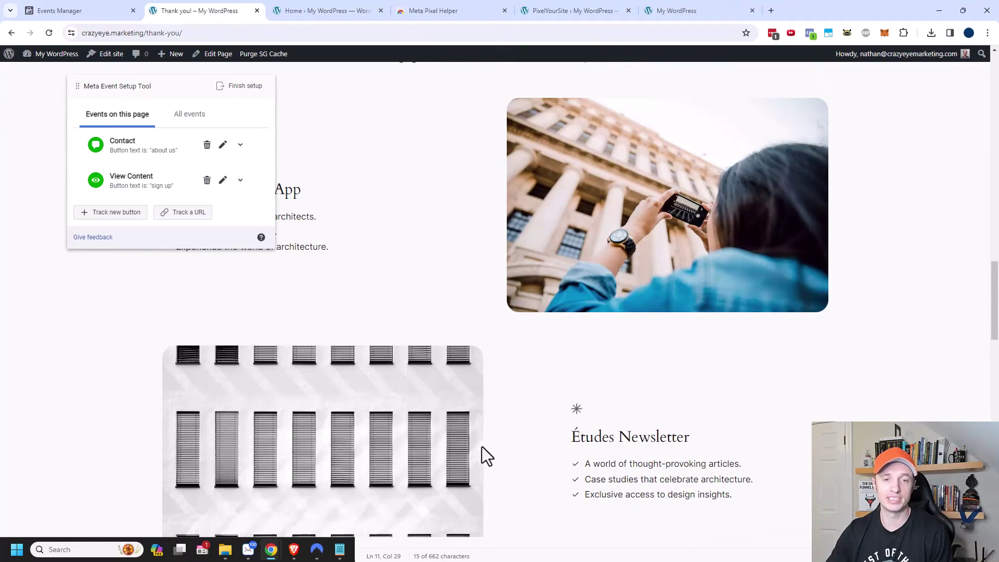
scroll(516, 358, up, 20)
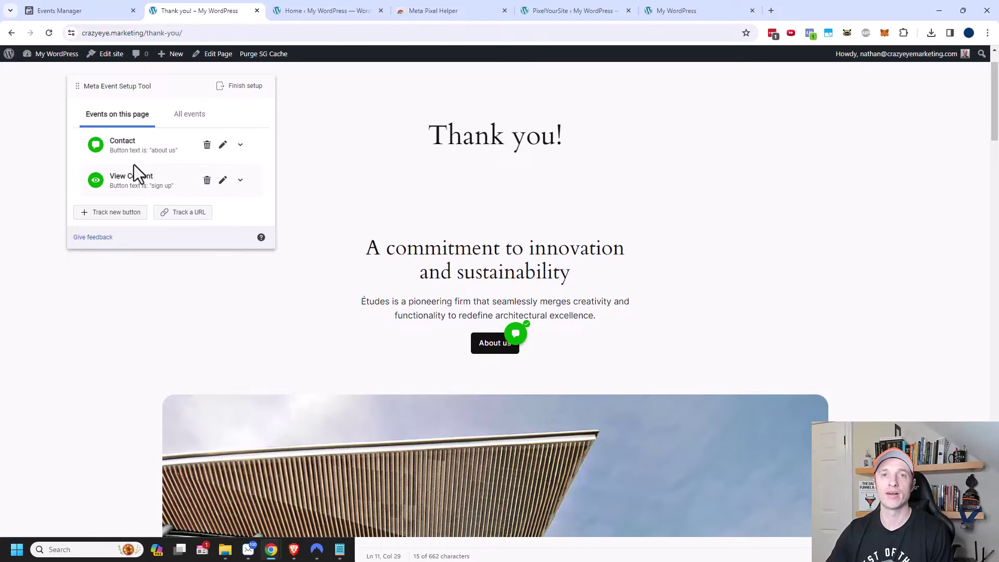
scroll(355, 191, up, 1)
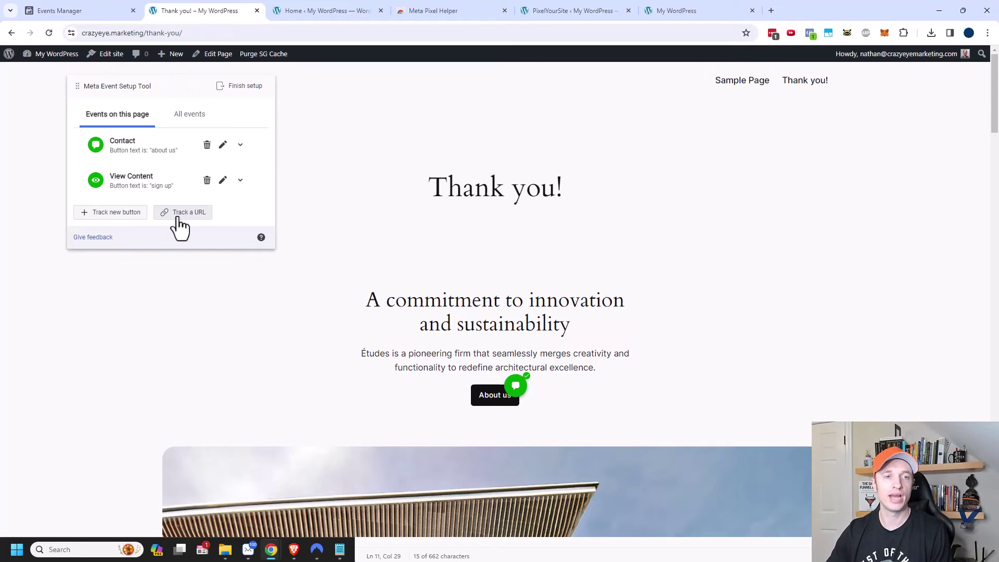
- Start a URL-based event, choosing Lead with 'URL contains' matching
click(195, 214)
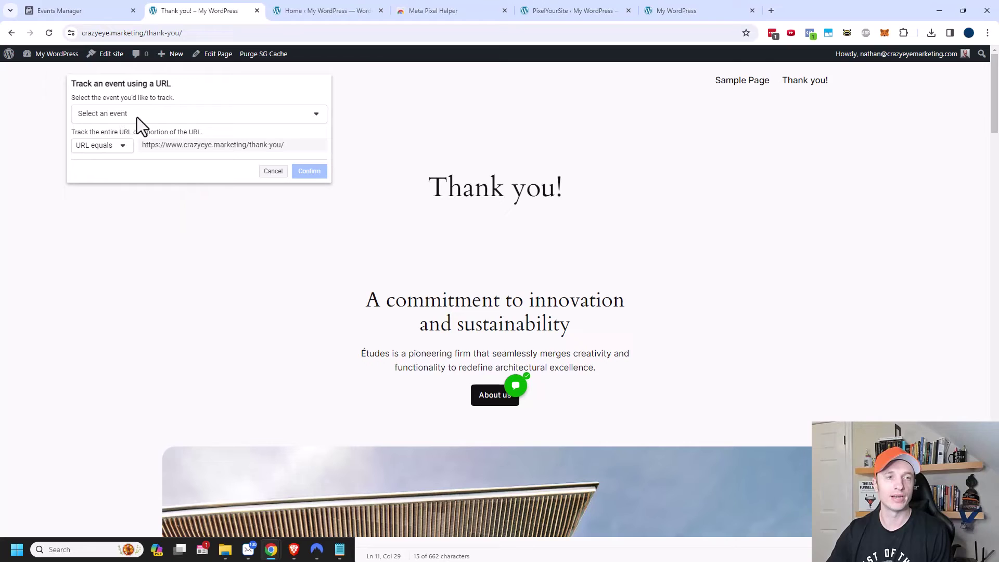
click(159, 117)
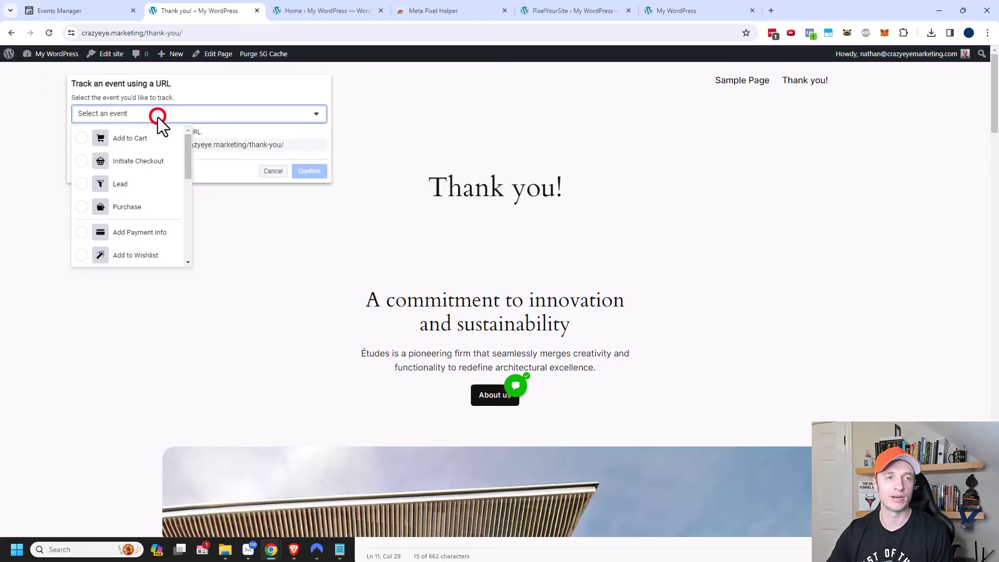
click(125, 185)
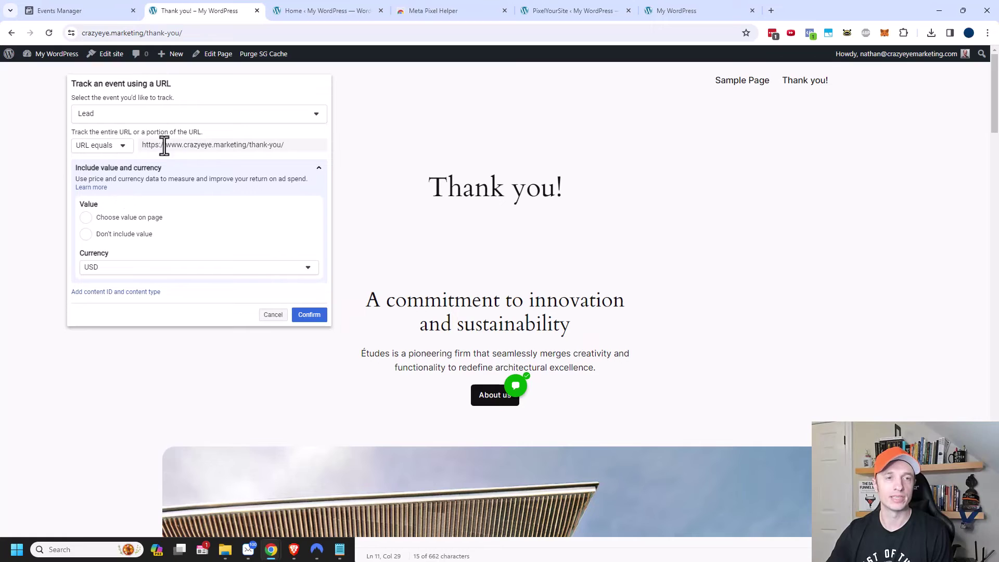
click(115, 148)
click(106, 180)
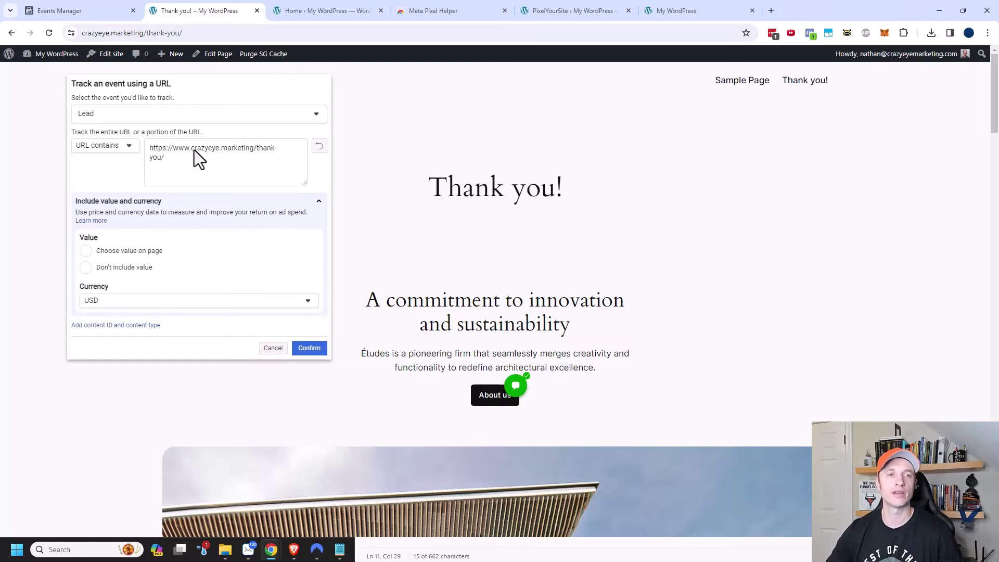
- Remove the URL's trailing slash, choose 'Don't include value', and confirm the Lead event
click(165, 160)
key(BackSpace)
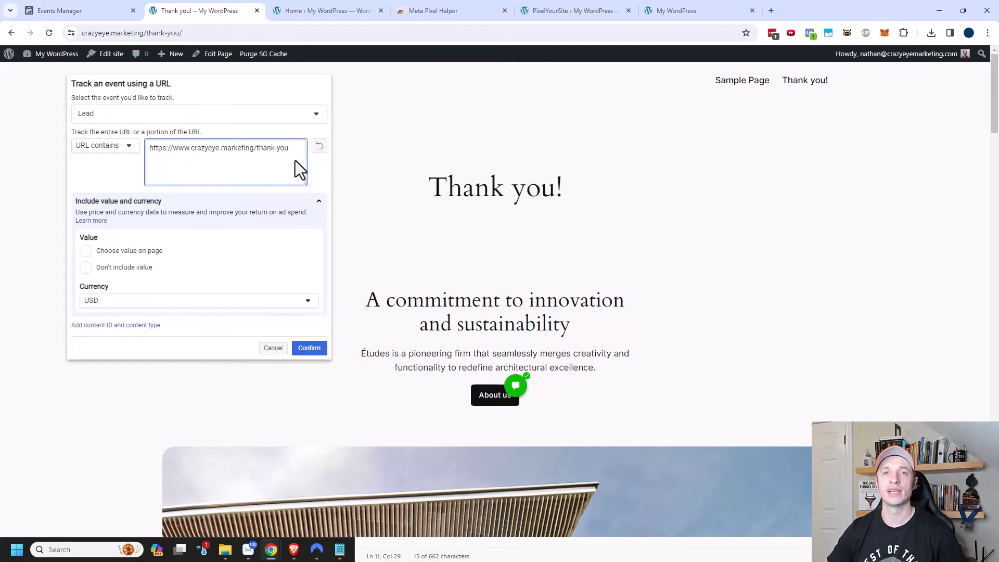
click(120, 146)
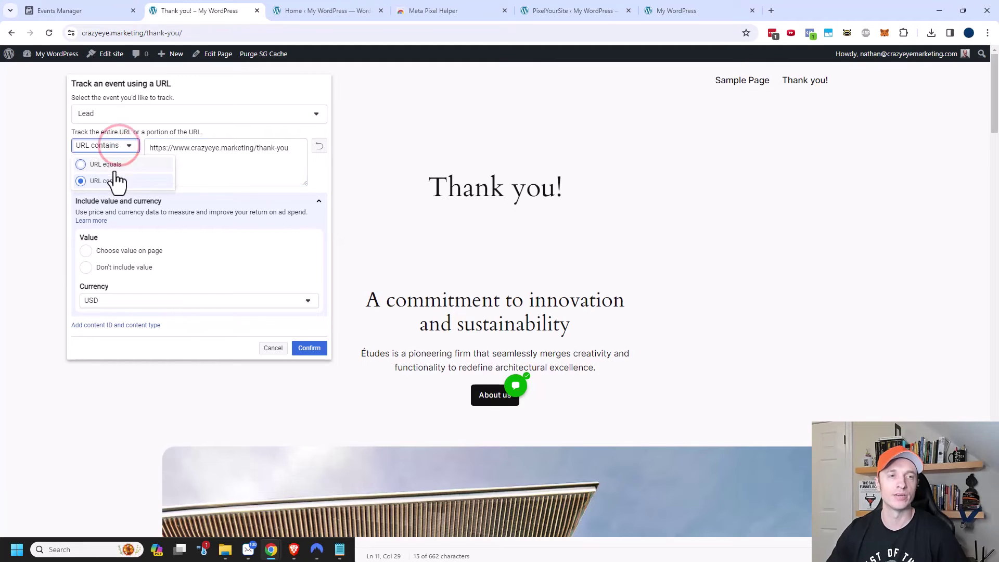
click(195, 167)
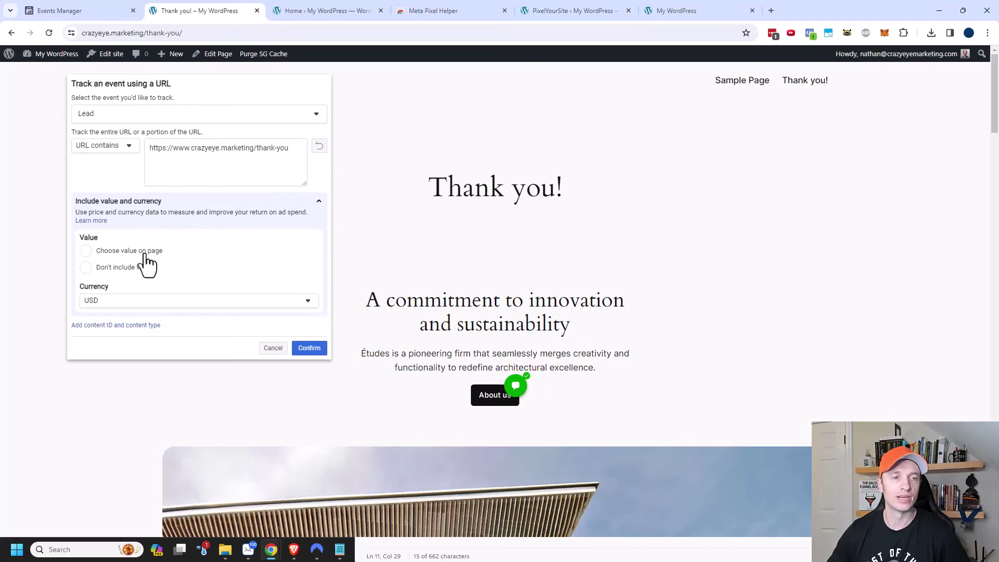
click(86, 268)
click(312, 348)
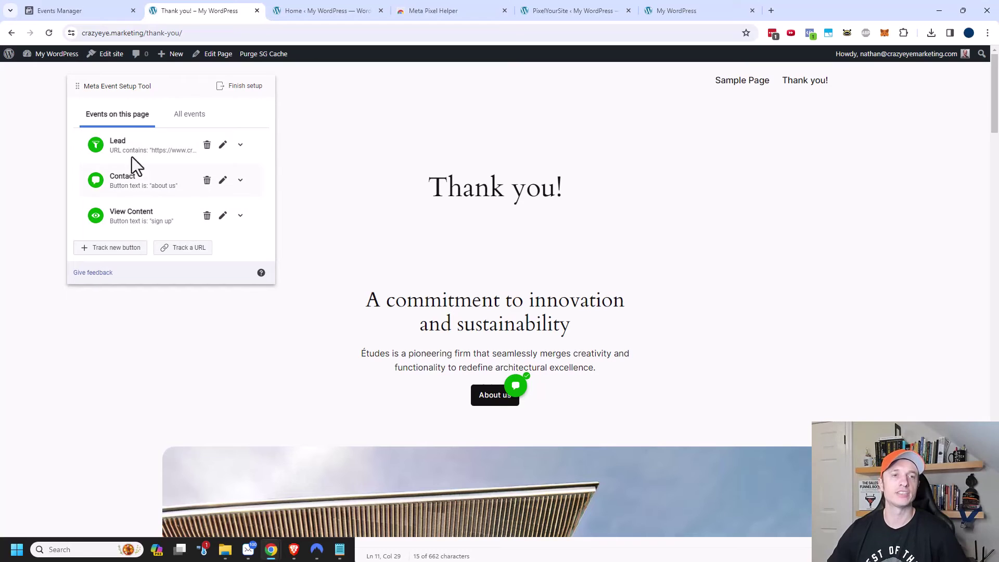
- Move the event setup panel aside and browse to the home page and back to Thank you!
click(175, 88)
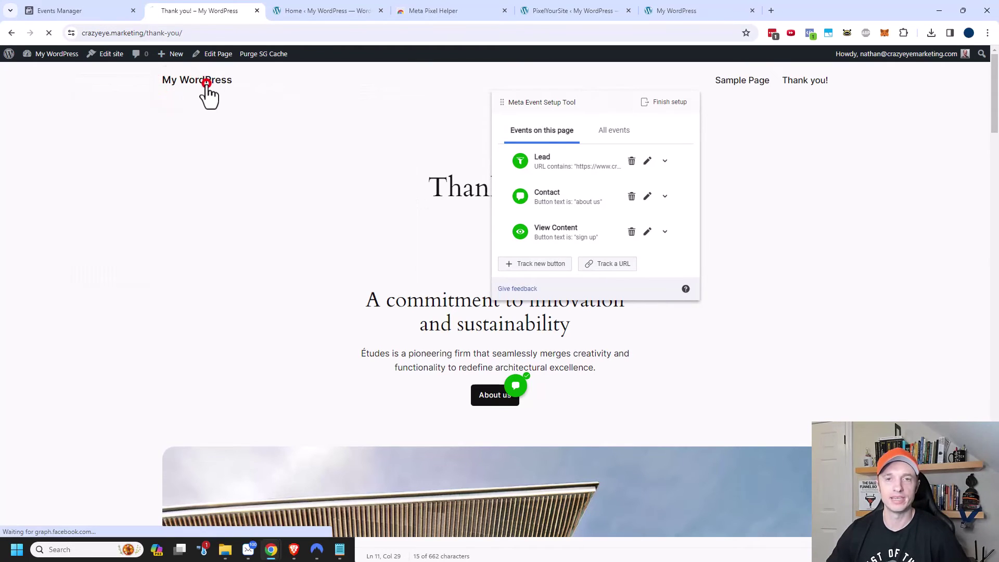
click(206, 84)
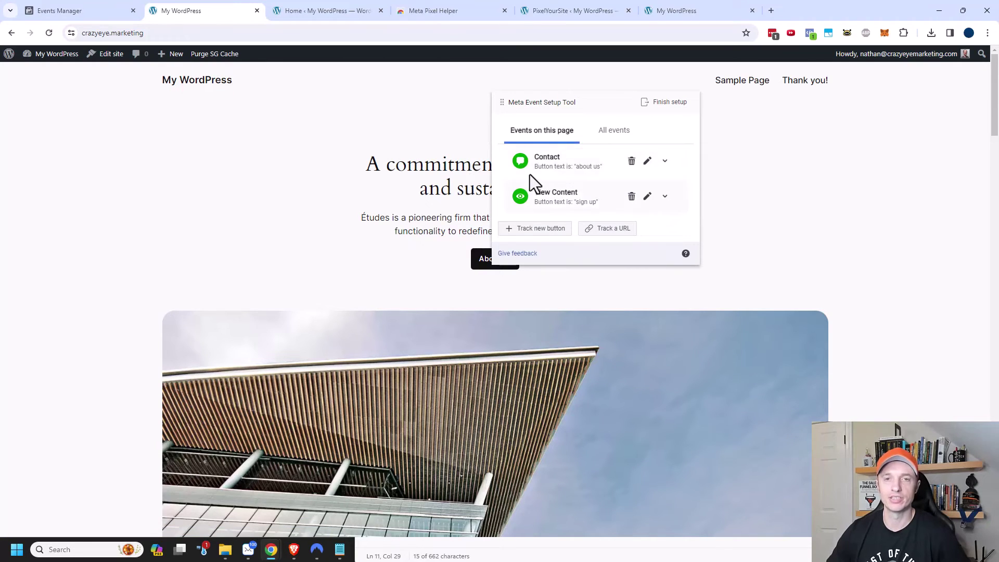
click(817, 81)
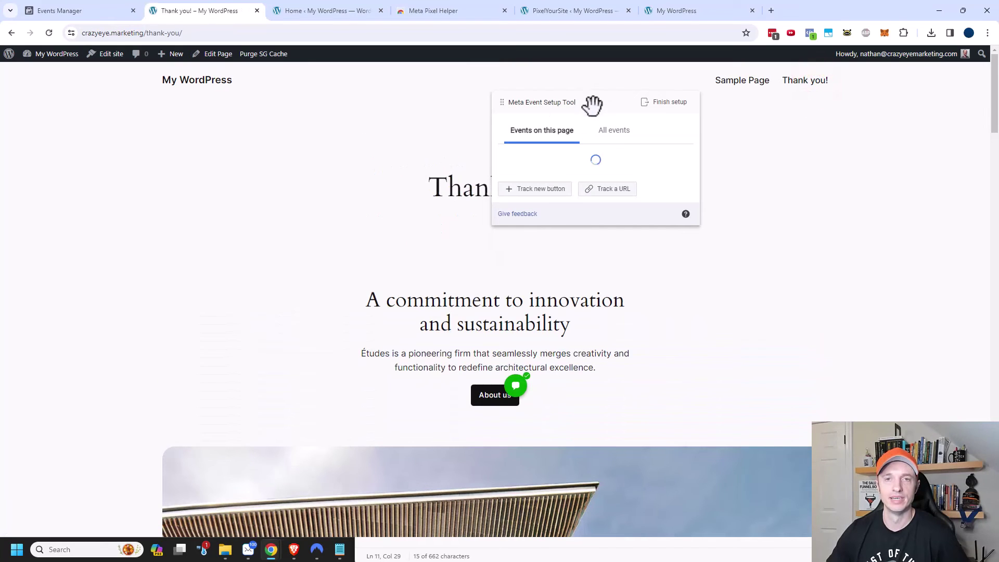
drag(561, 107, 266, 116)
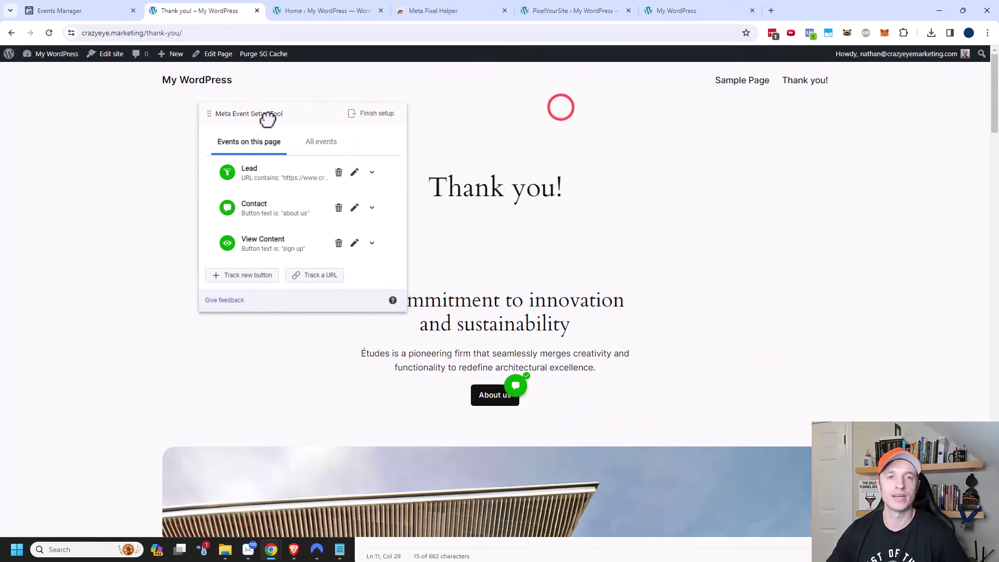
- Finish setup of View Content, Contact and Lead, answering Yes with 'Don't ask me again' ticked
click(378, 114)
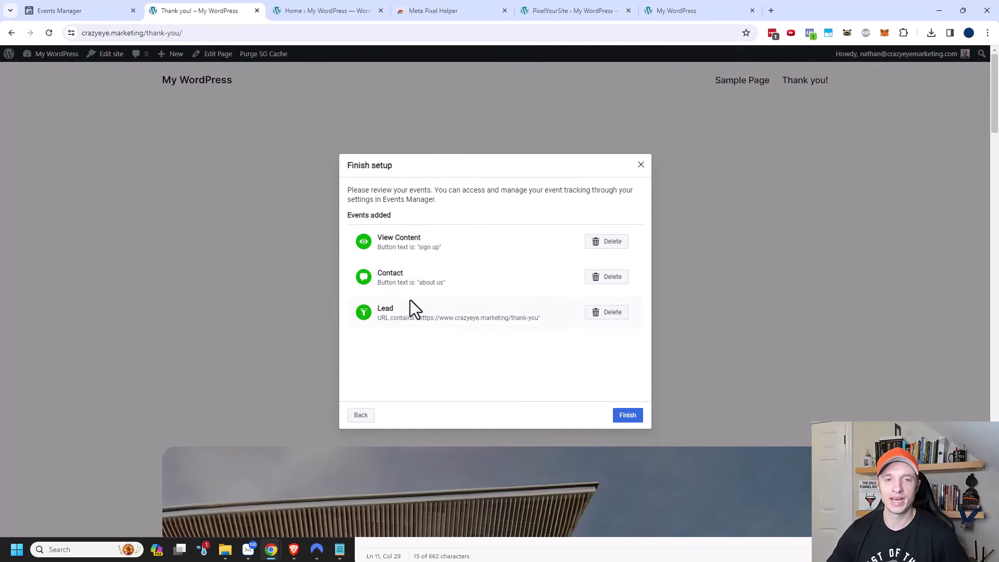
click(625, 419)
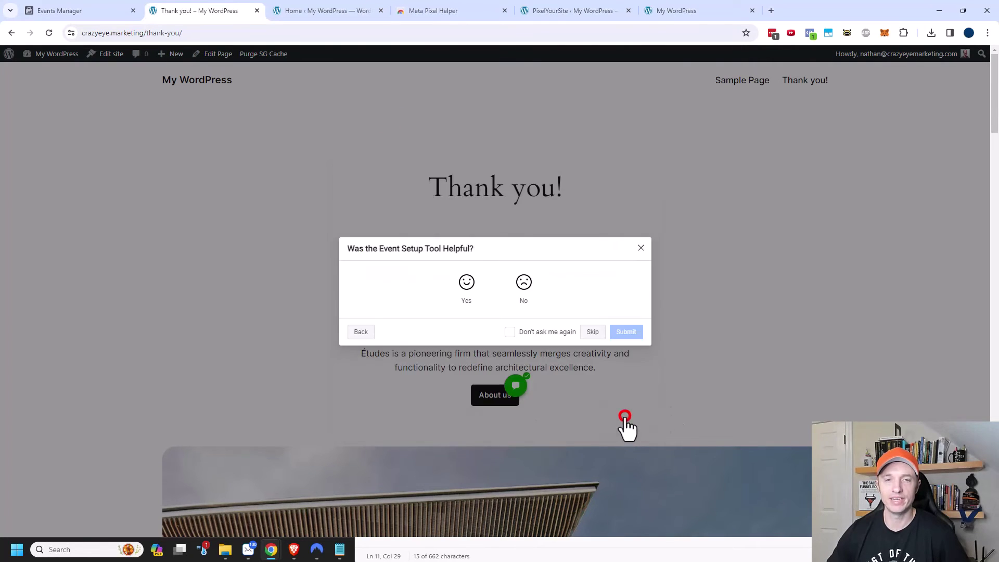
click(464, 286)
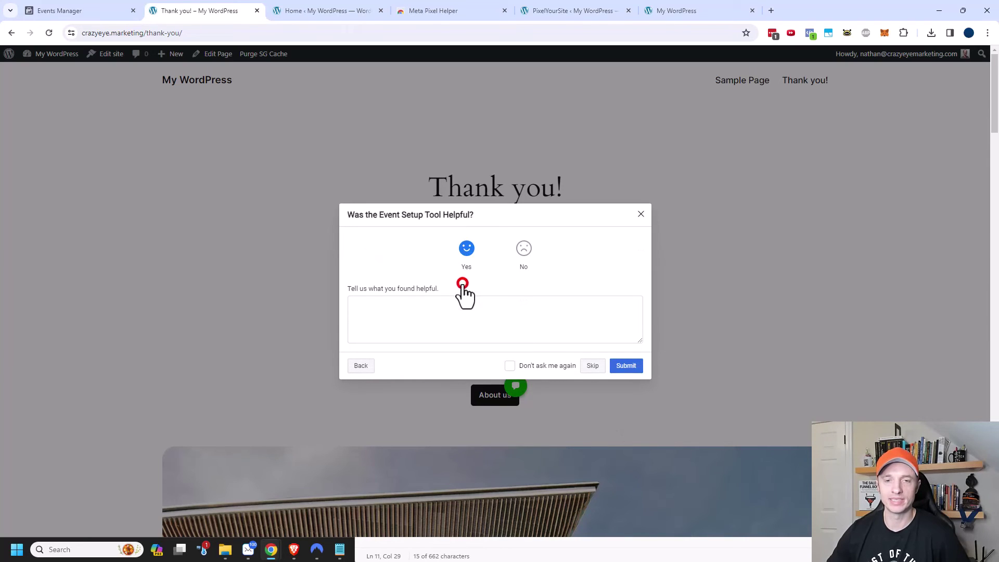
click(567, 365)
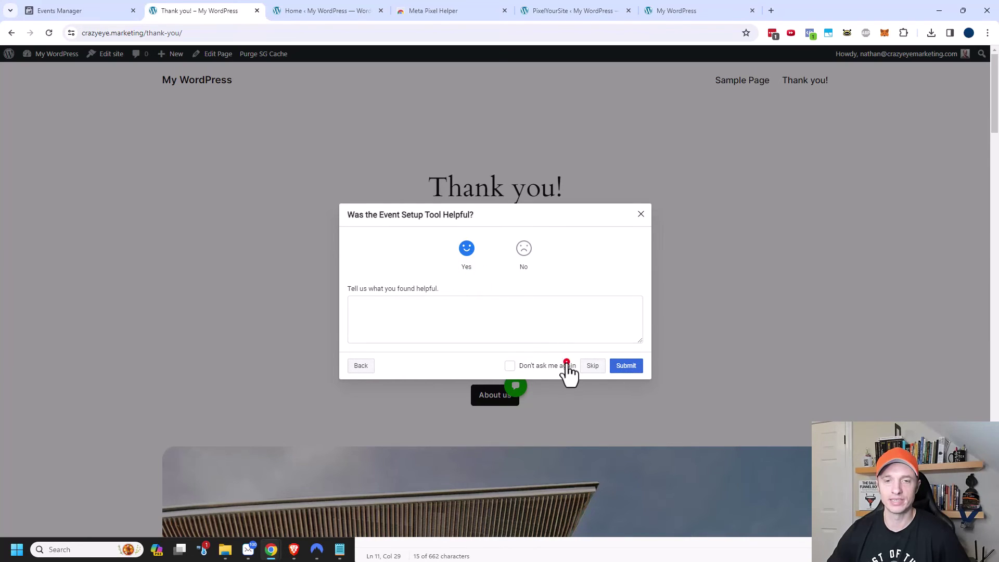
click(634, 367)
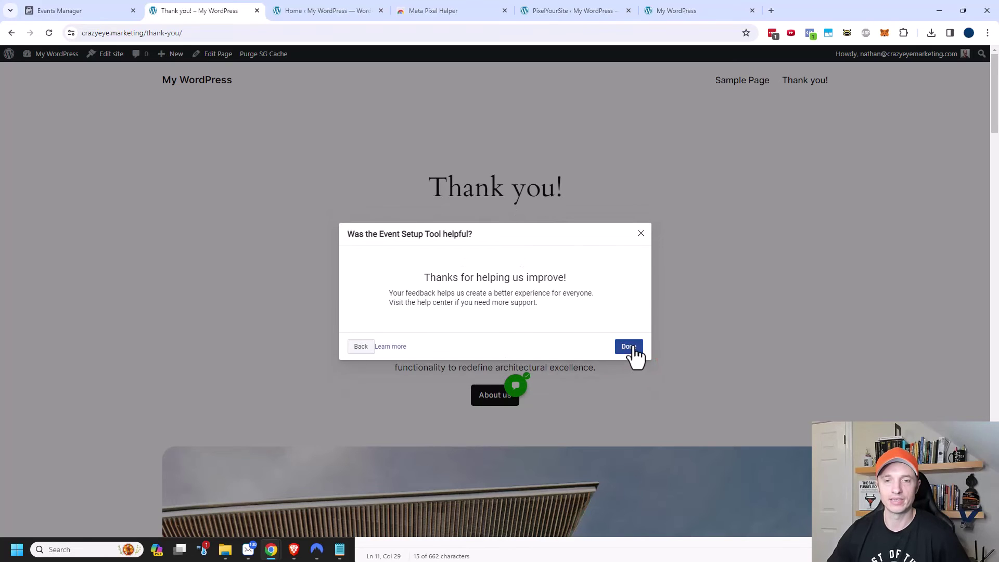
click(630, 347)
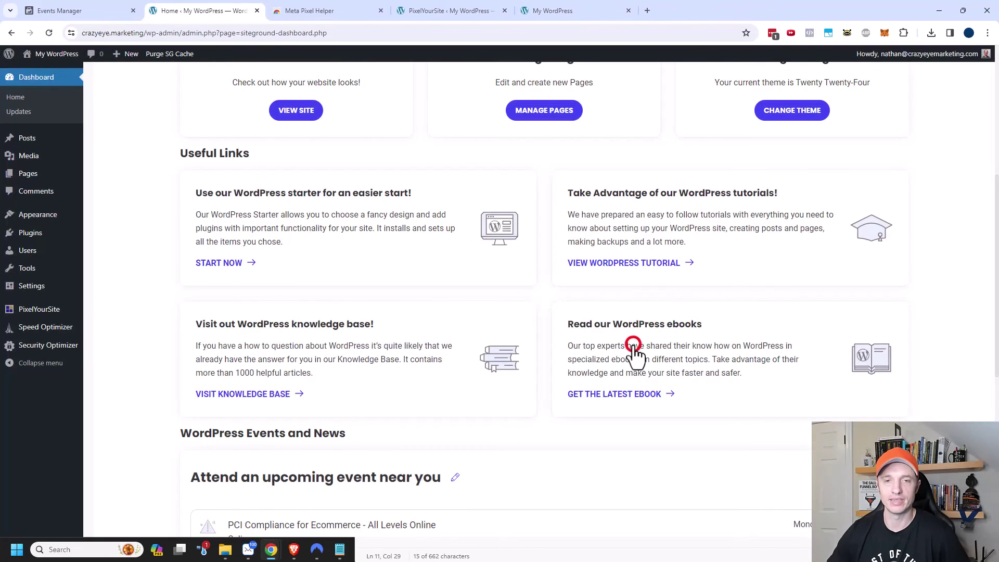
- Clear the recorded activity in CEM Training's Test events view
click(74, 14)
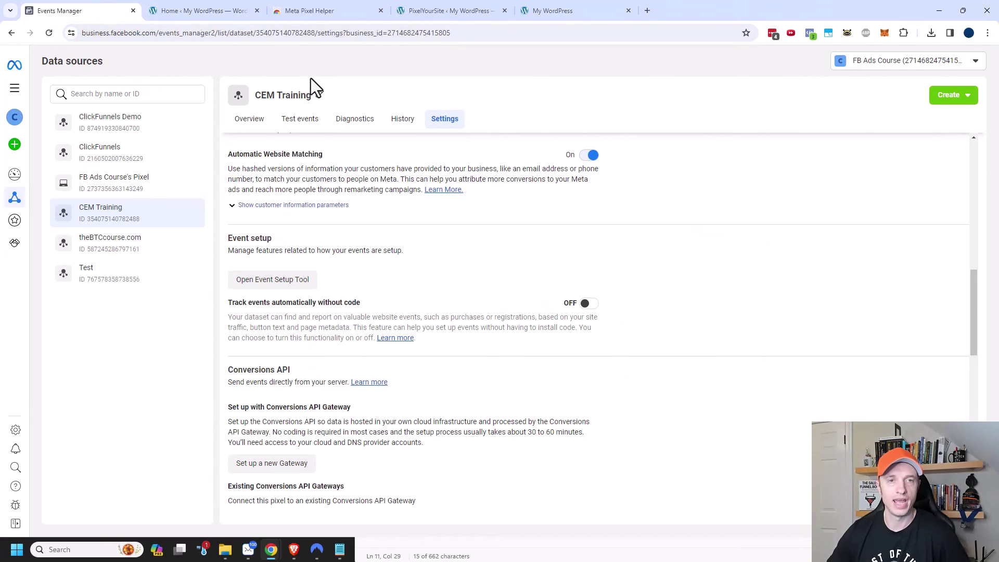
click(300, 119)
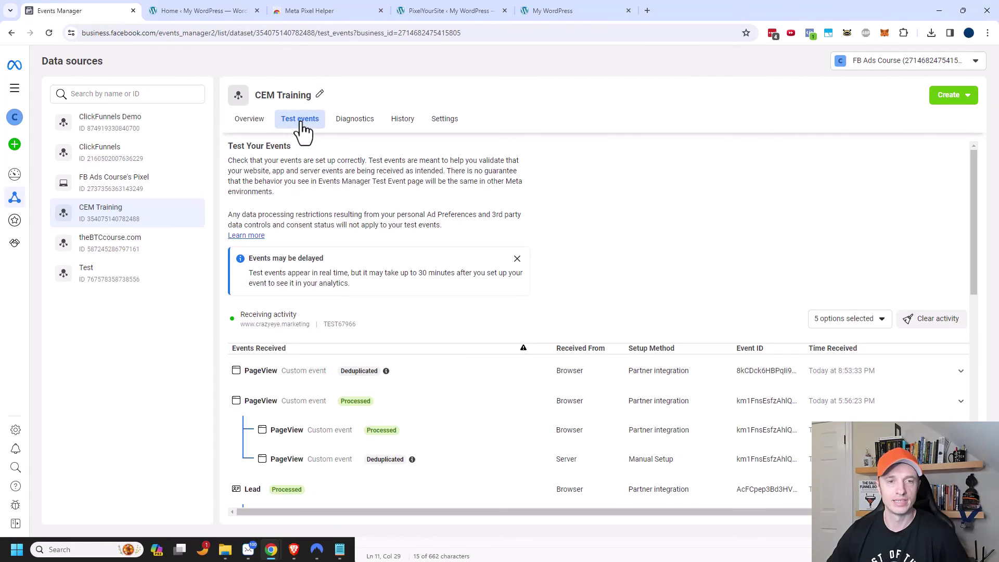
click(938, 319)
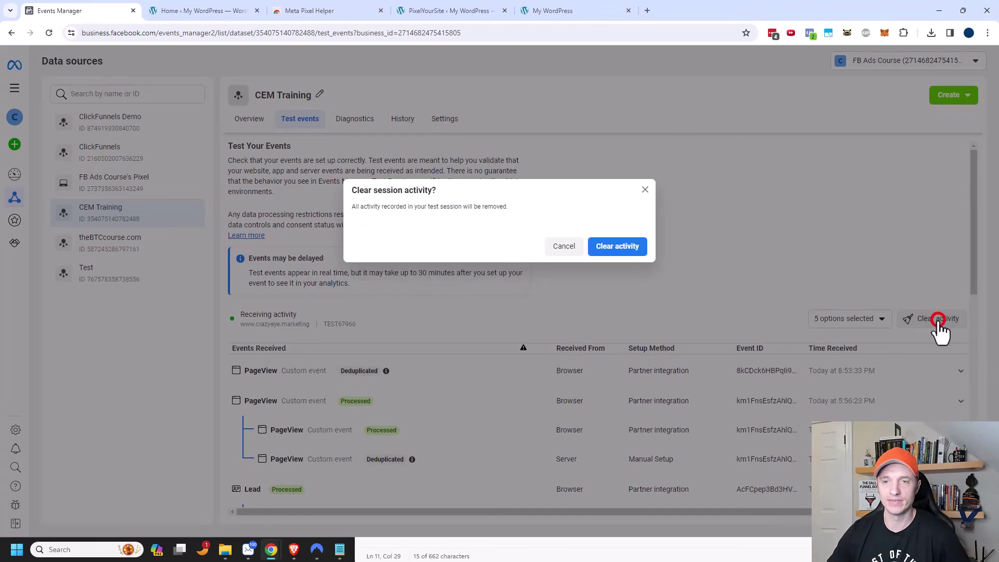
click(617, 247)
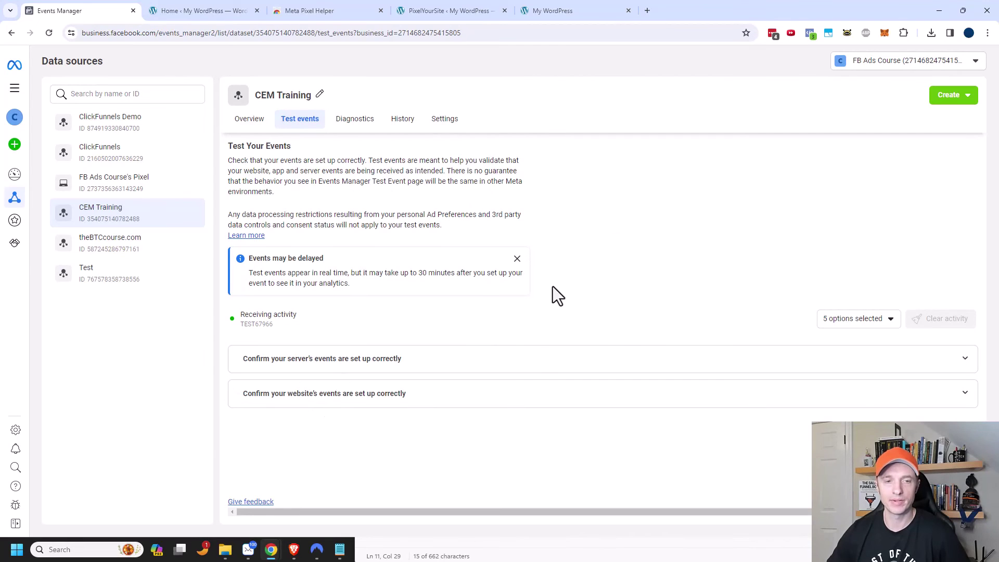
- Expand the website events testing section and open crazyeye.marketing in a new tab
click(361, 396)
scroll(364, 400, down, 2)
click(401, 443)
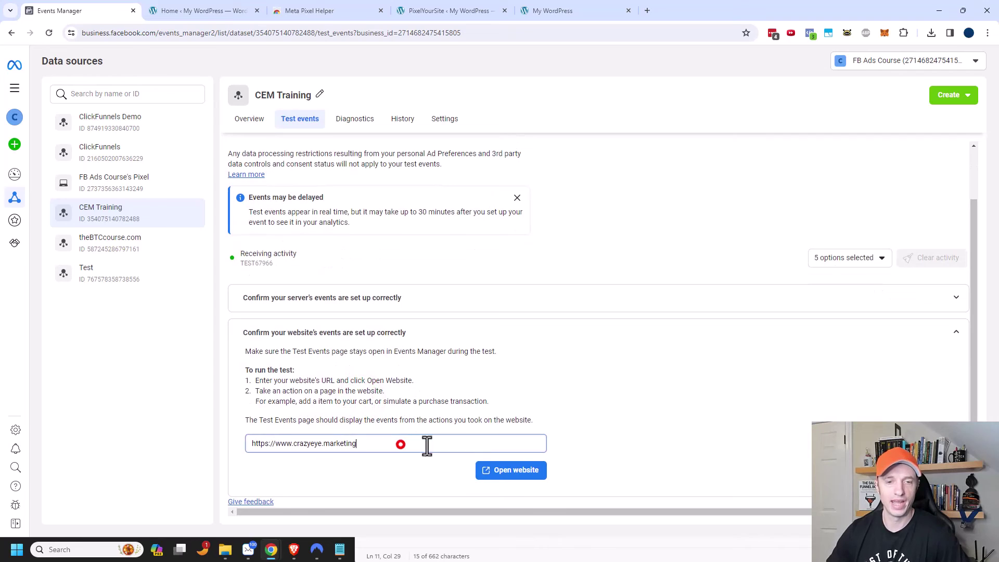
click(531, 476)
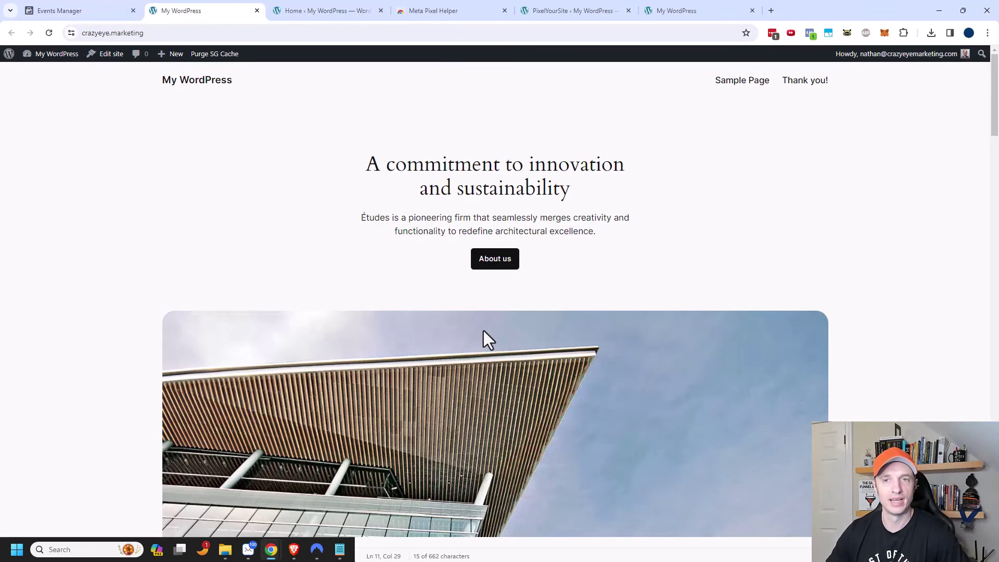
- Fire Contact via About us, View Content via Sign up, then Lead by loading Thank you!
click(501, 259)
scroll(546, 305, down, 20)
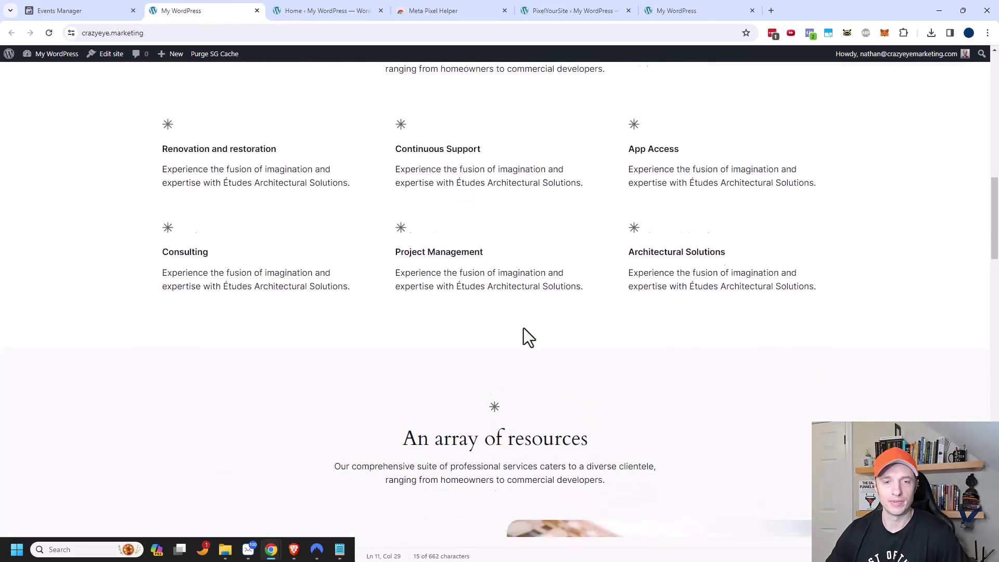
scroll(521, 343, down, 12)
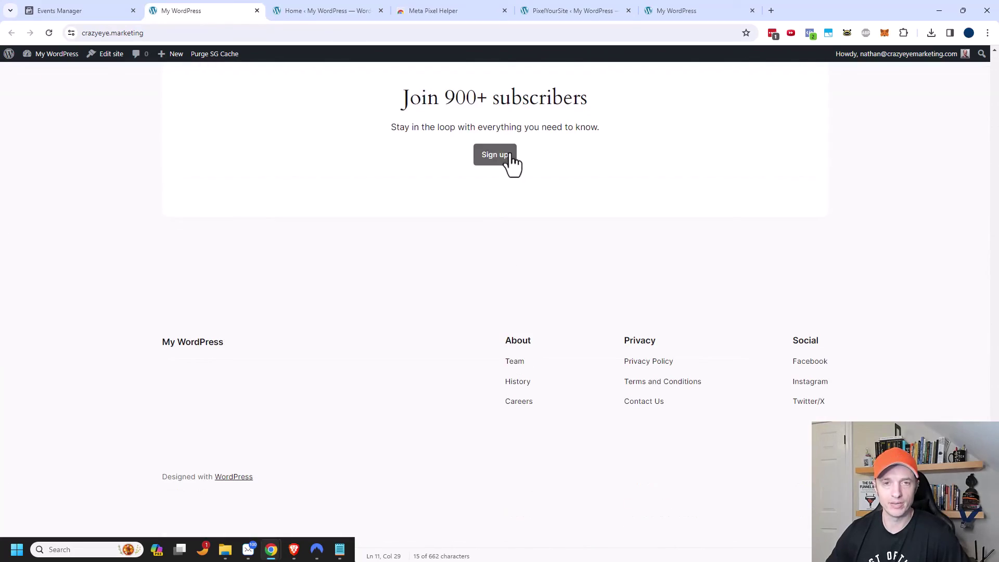
click(507, 157)
scroll(647, 250, up, 20)
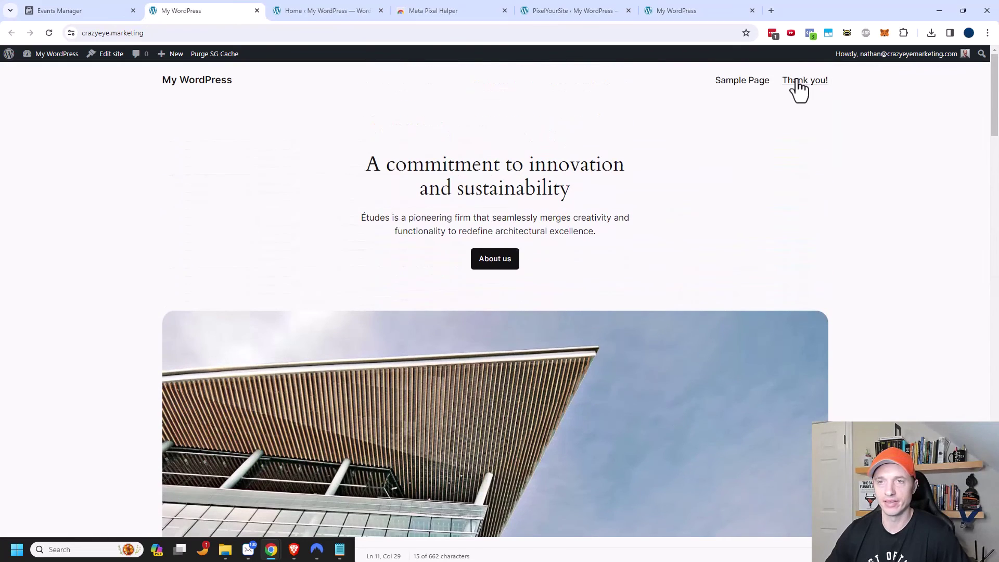
click(797, 81)
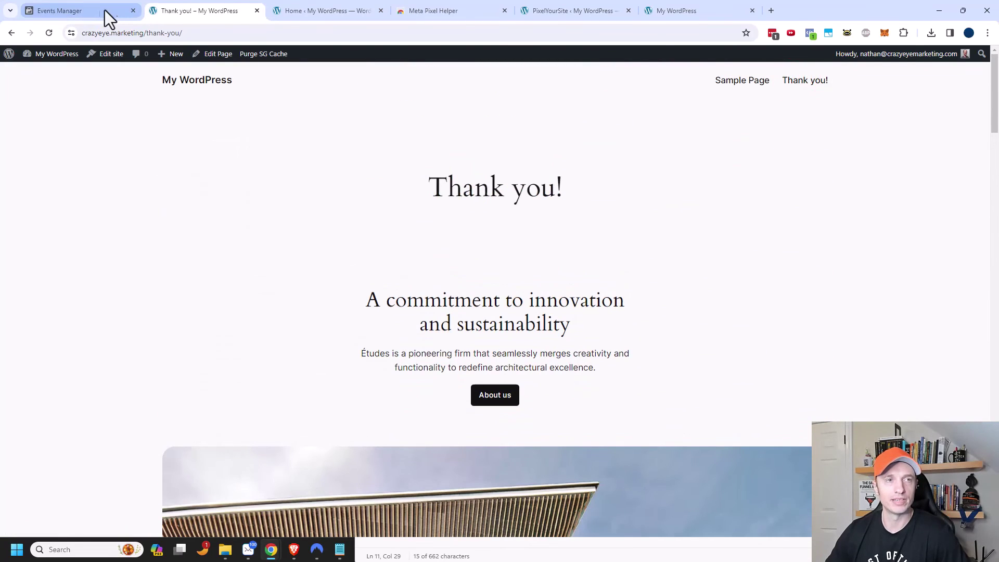
- Review the Test events list showing Lead, View Content and Contact received from the browser
click(90, 10)
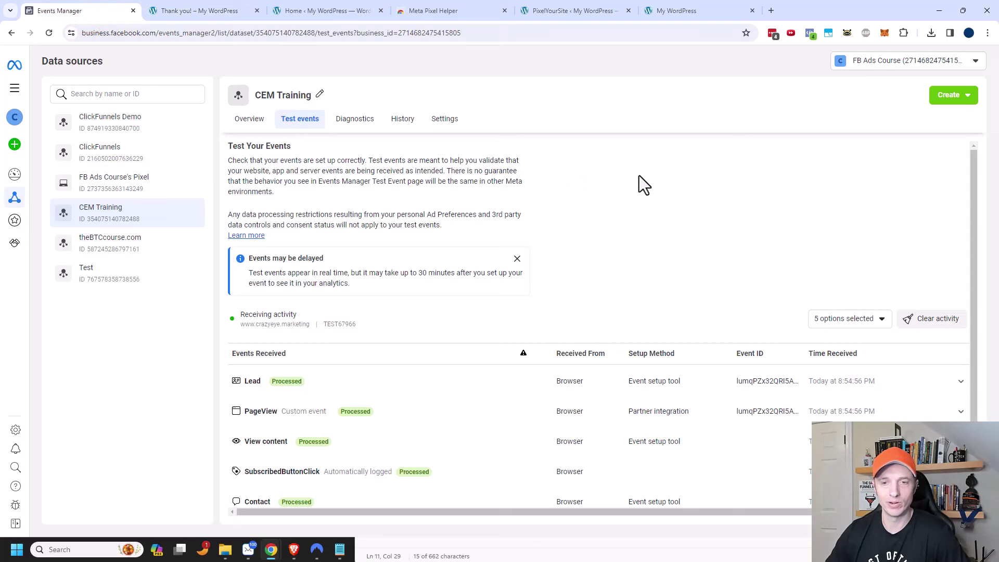
scroll(721, 322, down, 2)
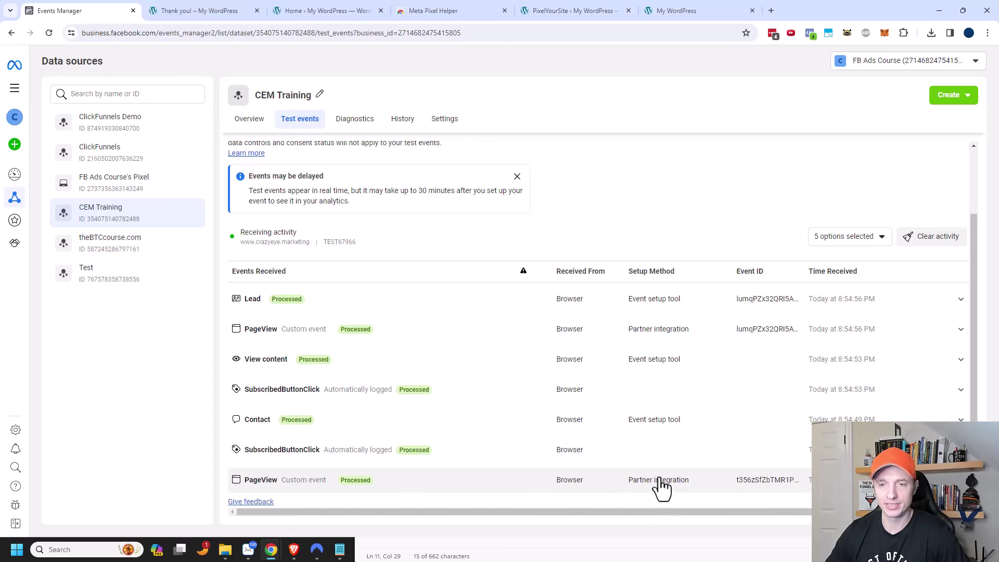
mouse_move(659, 488)
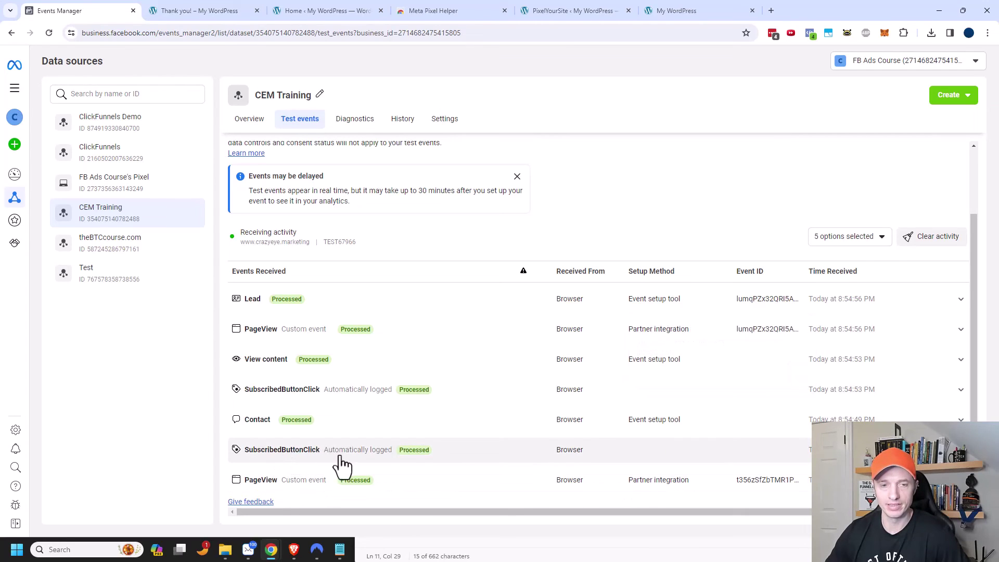